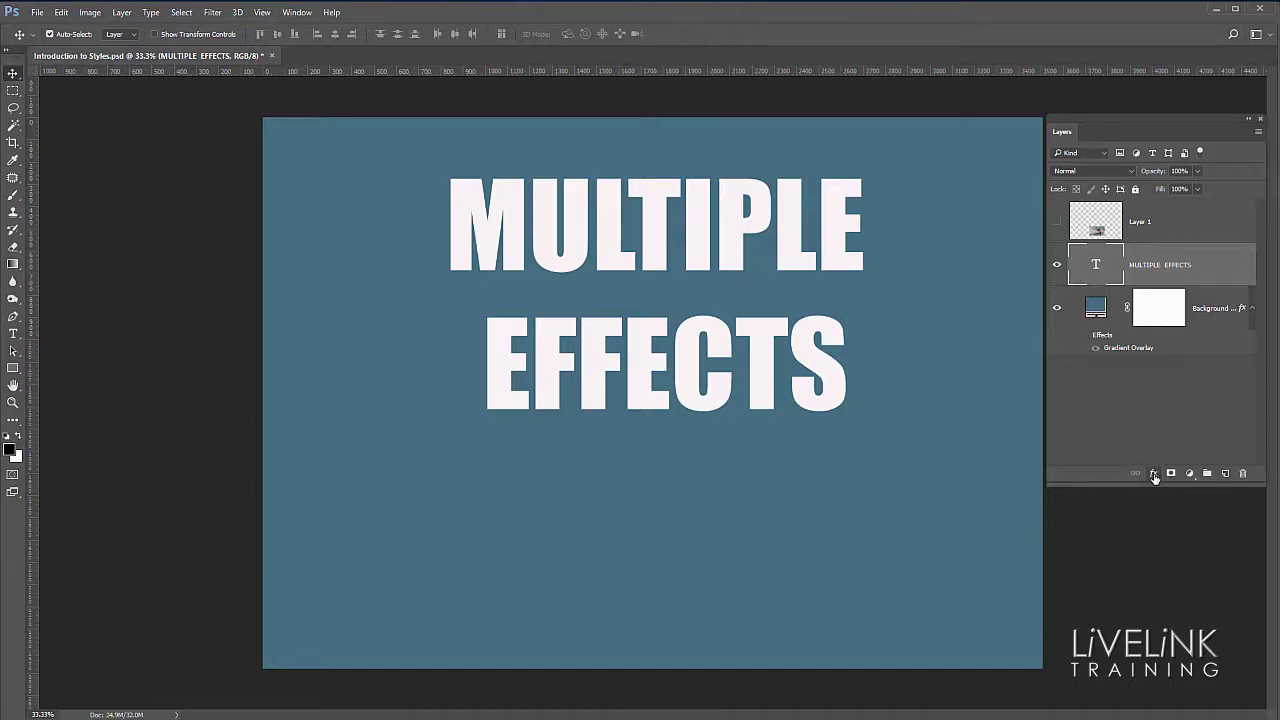
- Open the Layer Style settings for the MULTIPLE EFFECTS text layer and add a Stroke effect
click(1154, 474)
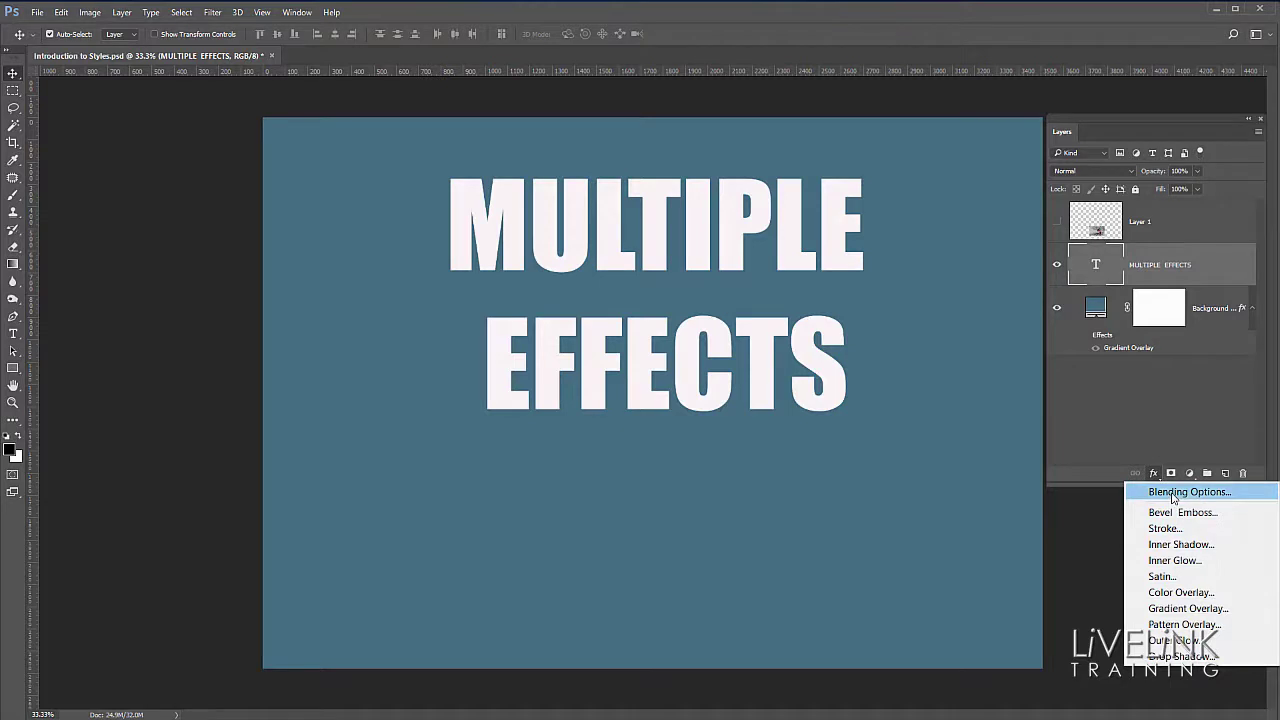
click(1182, 414)
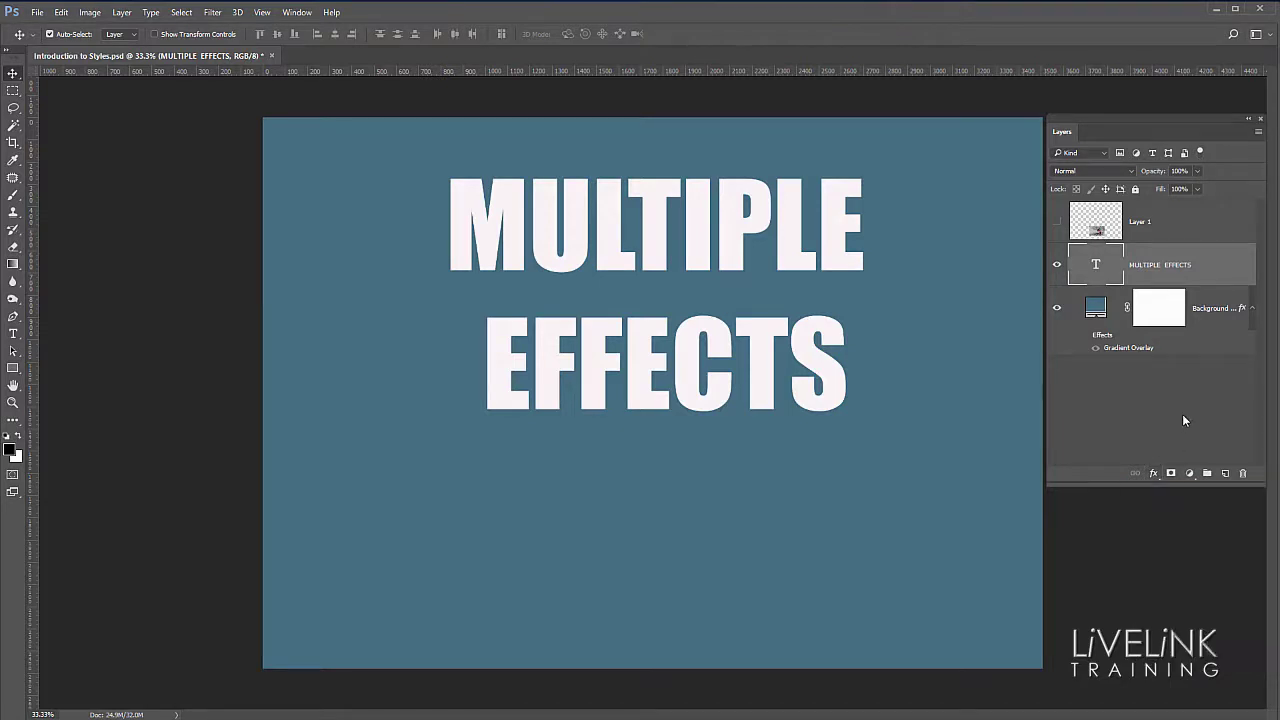
double_click(1230, 269)
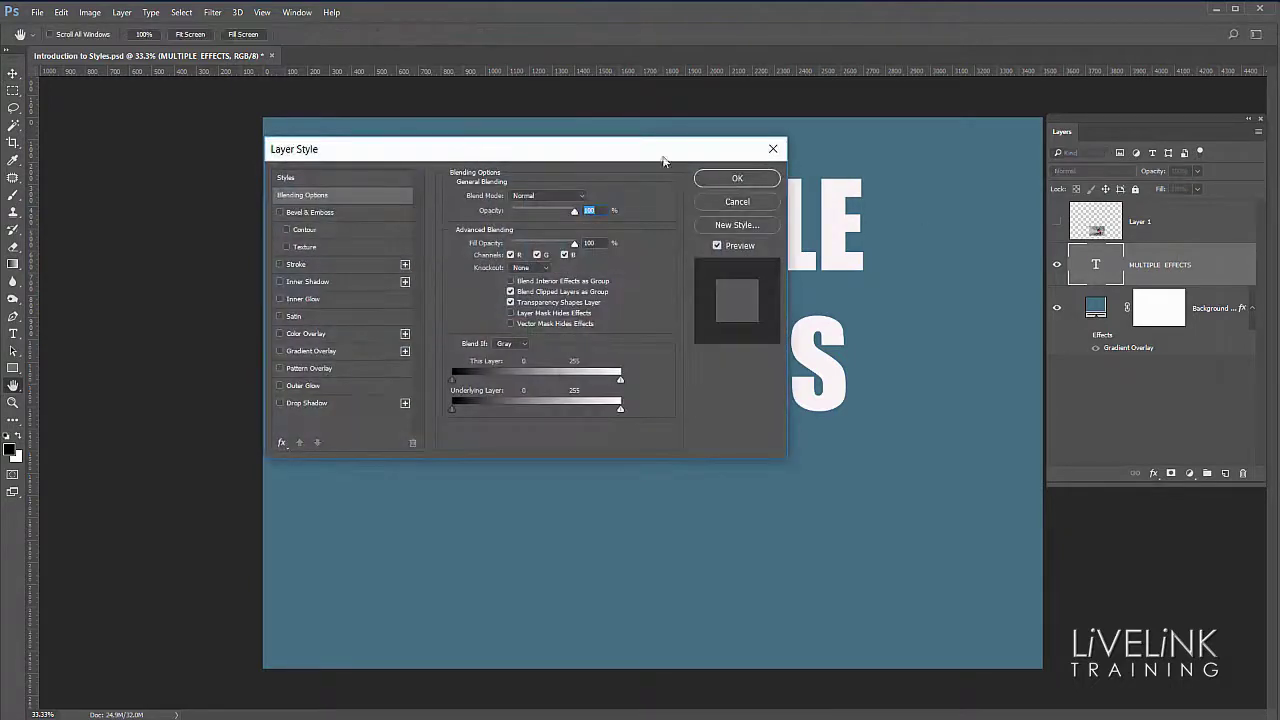
drag(531, 153, 675, 181)
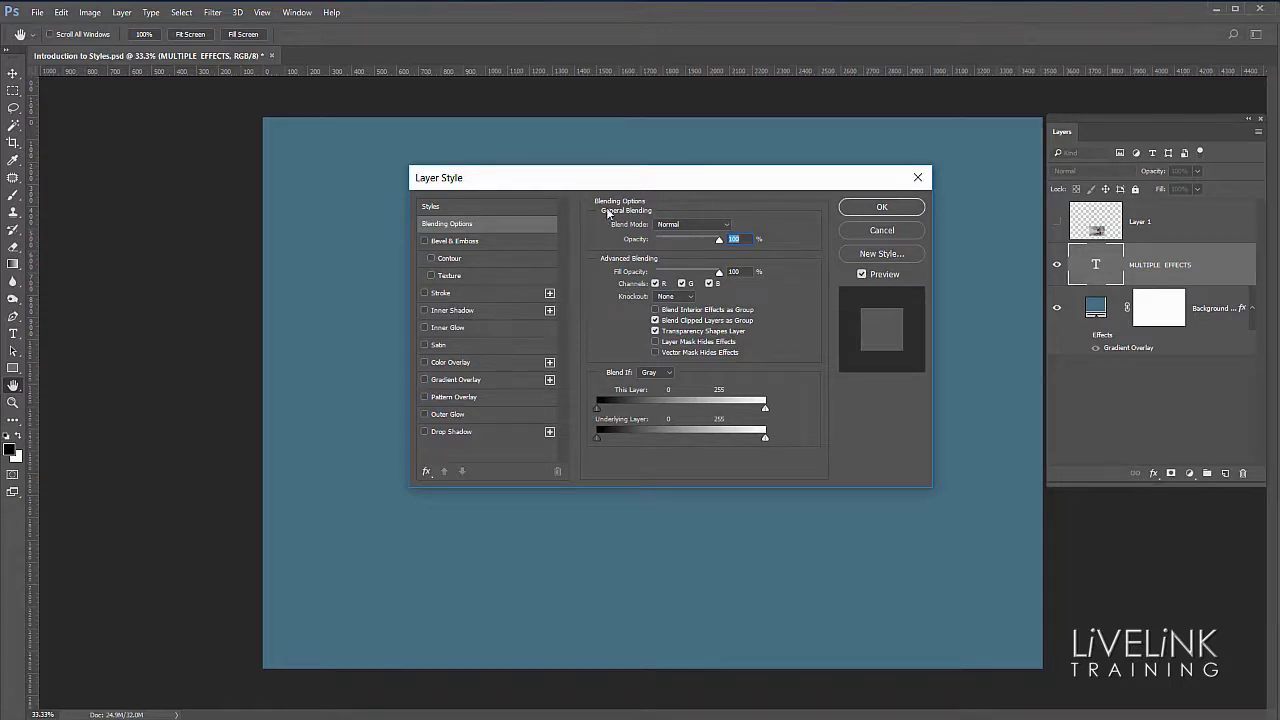
drag(607, 180, 615, 314)
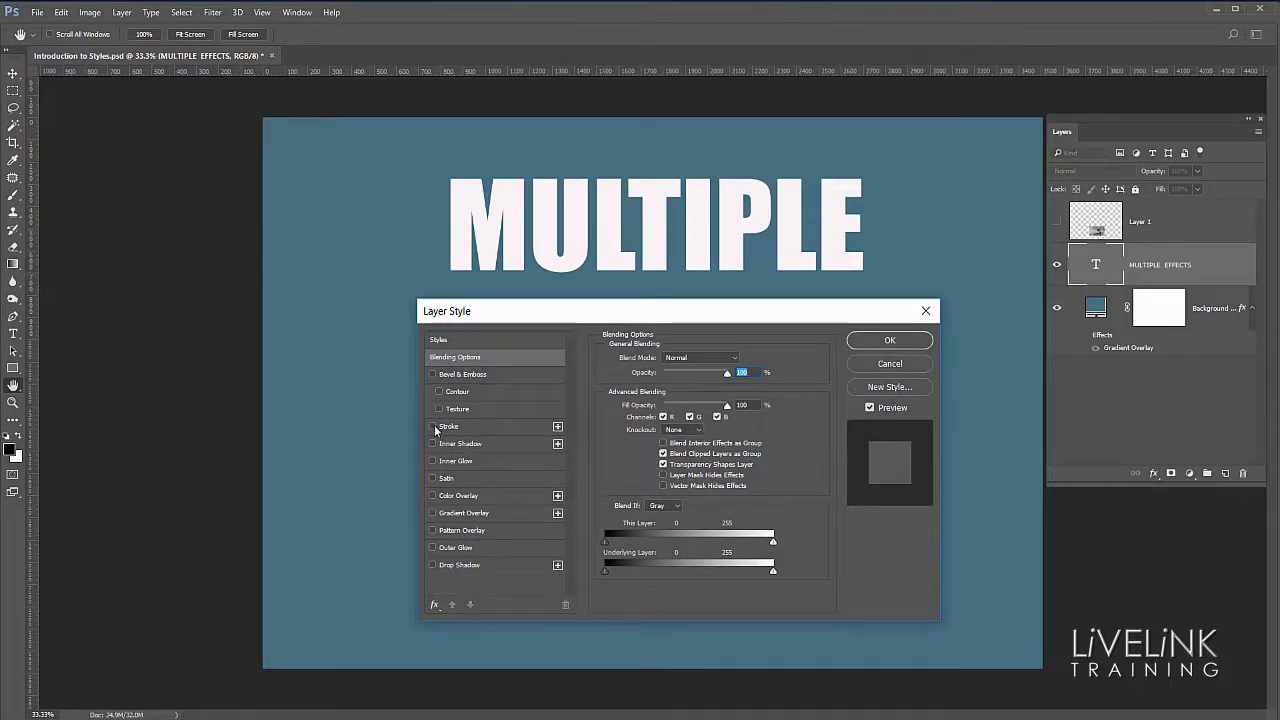
click(486, 426)
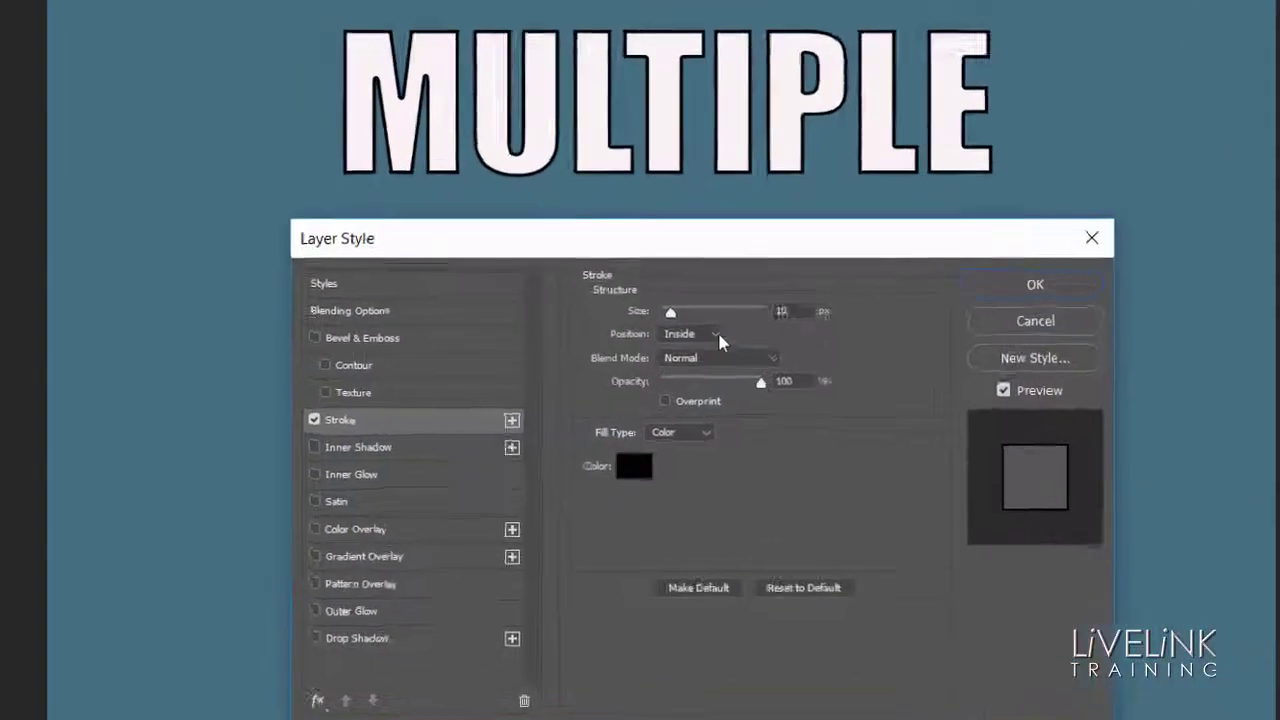
- Preview the black stroke with the Center and Outside positions and return it to Inside
click(688, 371)
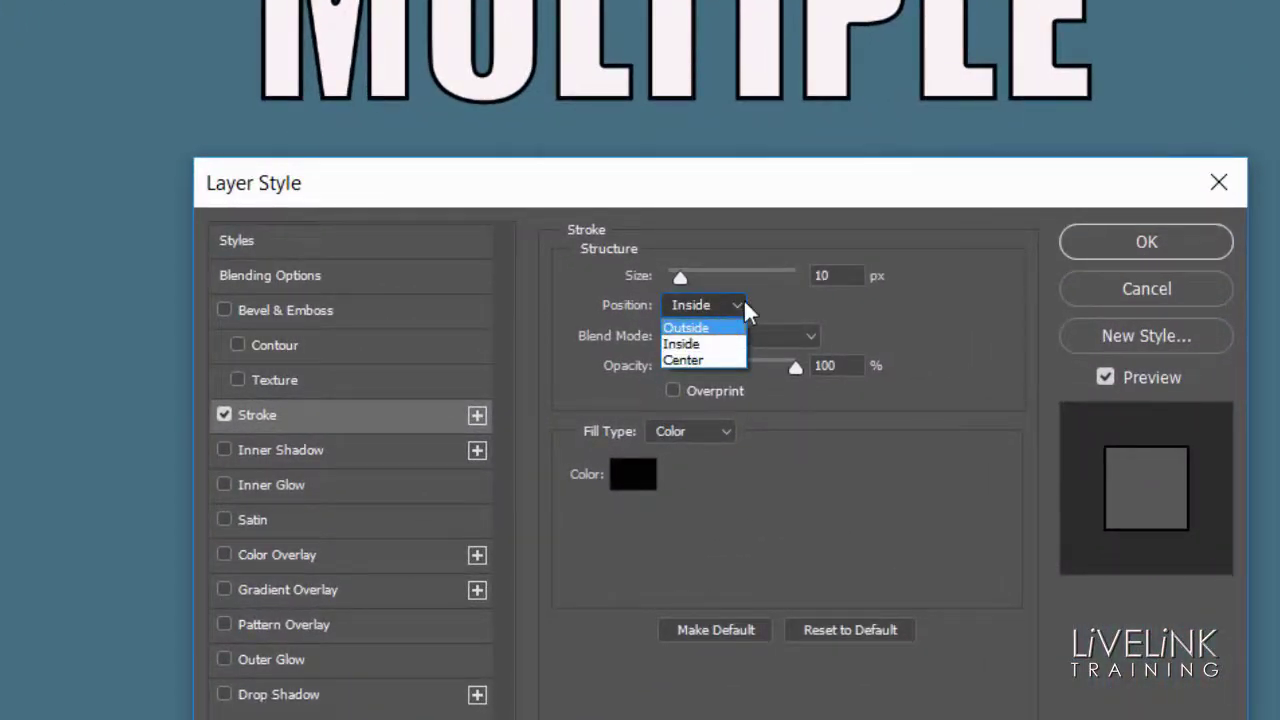
click(741, 304)
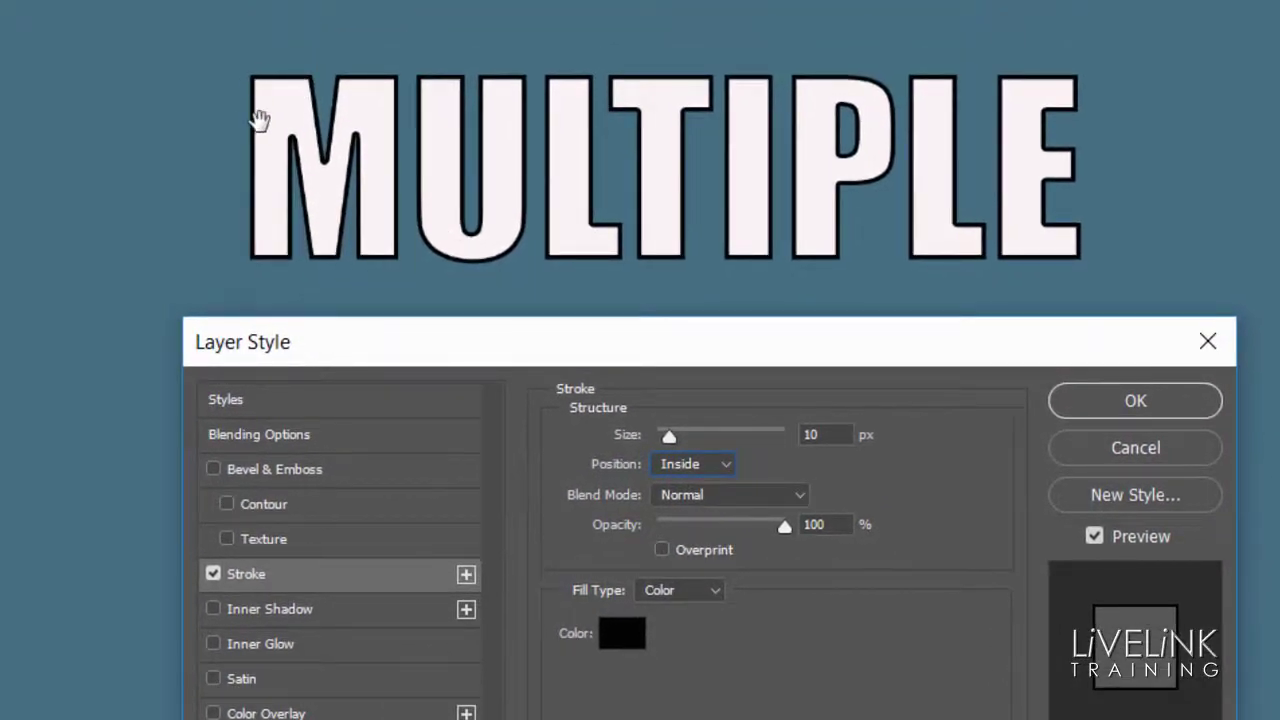
click(725, 464)
click(693, 516)
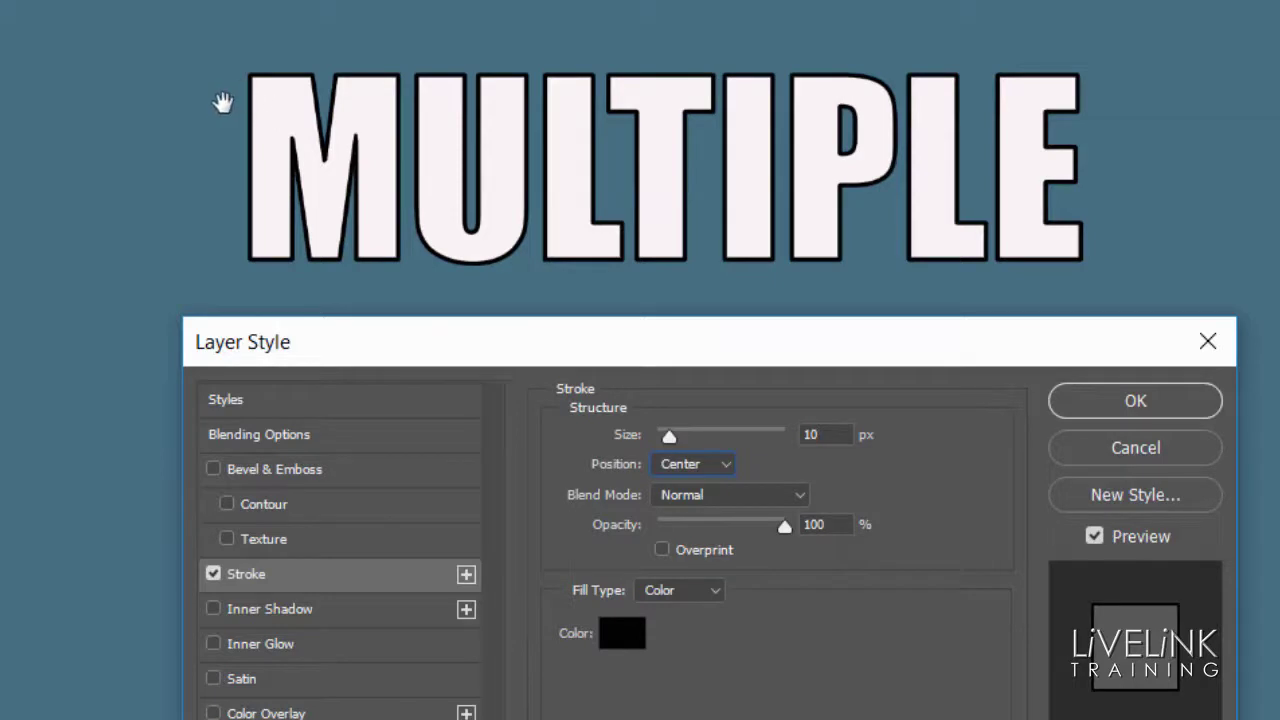
click(723, 467)
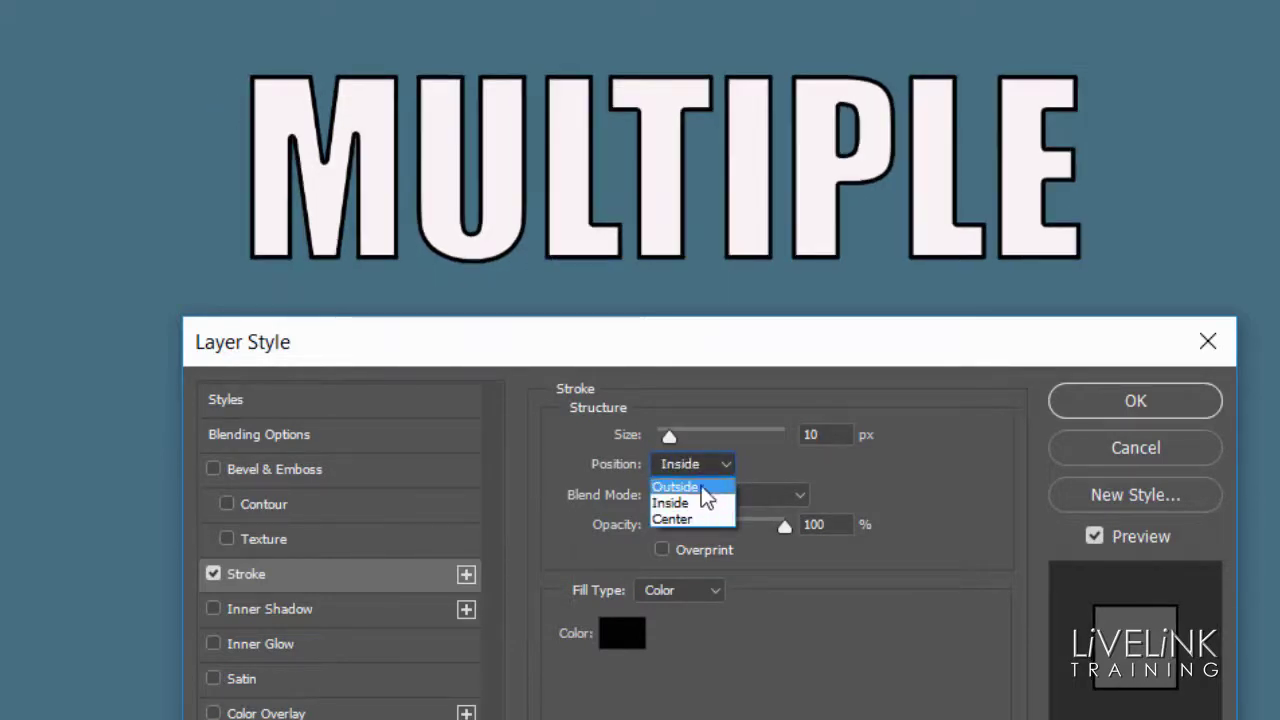
click(676, 487)
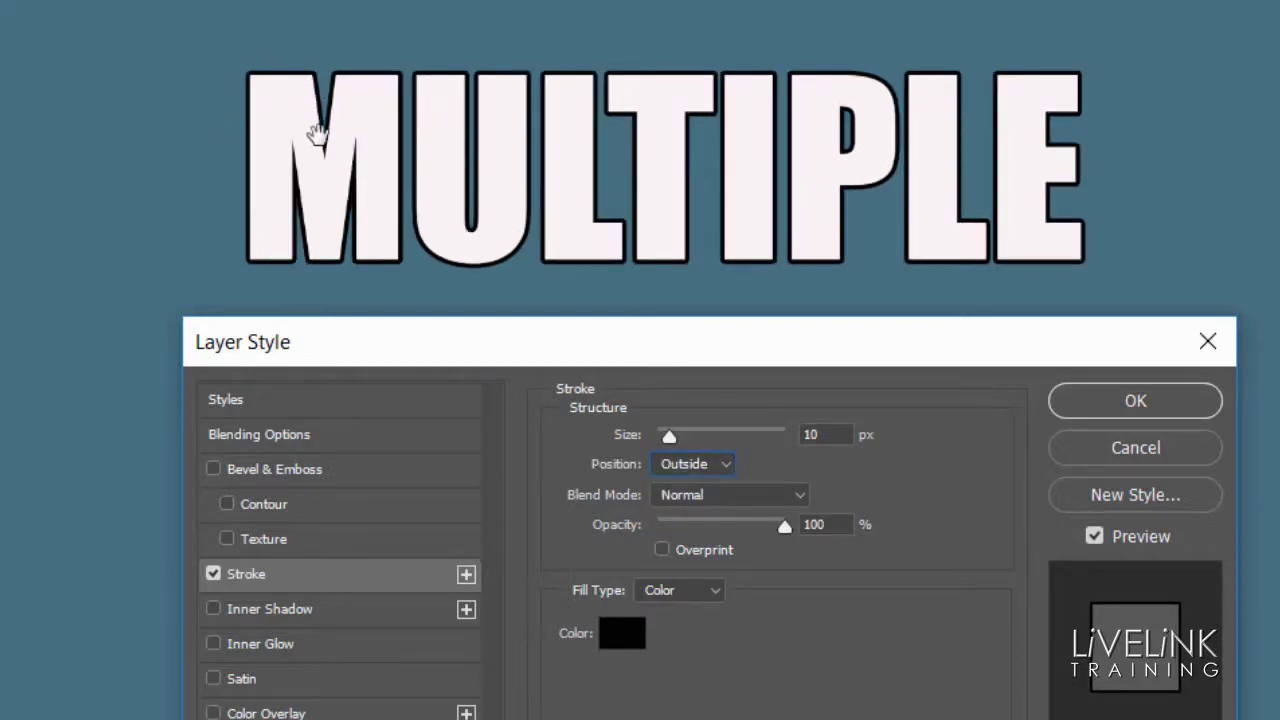
click(729, 464)
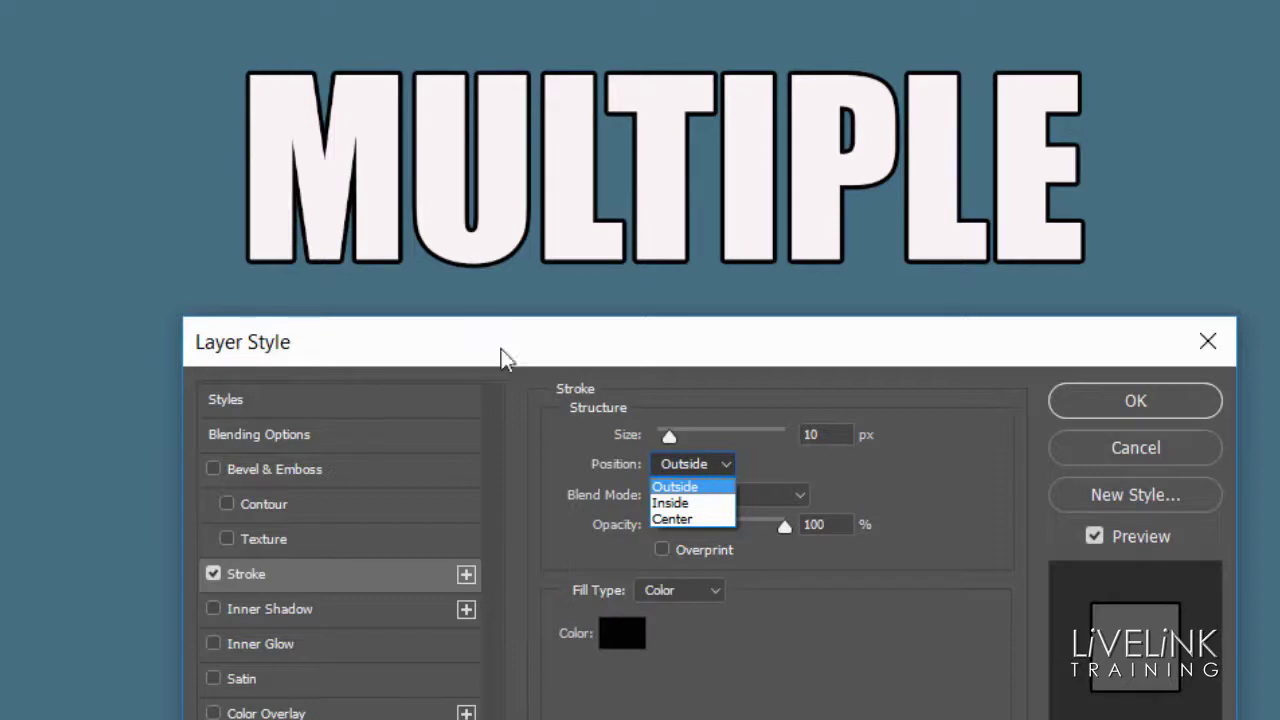
click(698, 504)
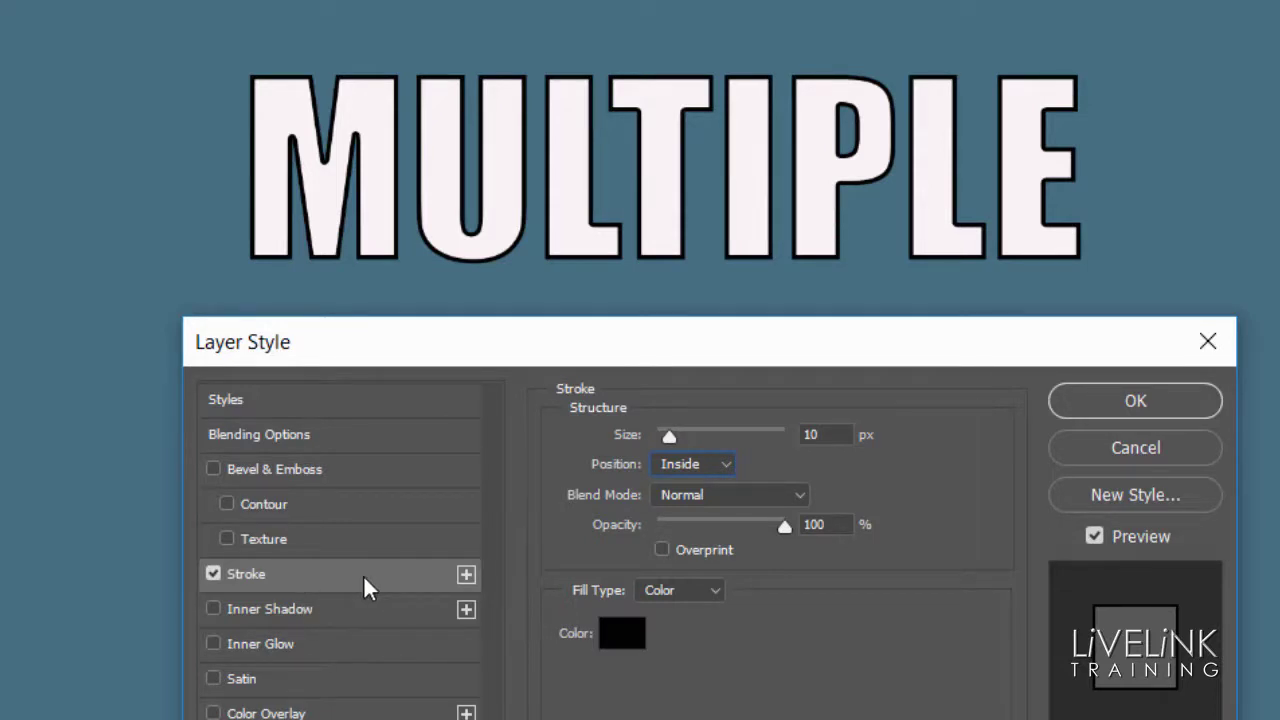
- Add a second Stroke effect and set the lower one's position to Outside
click(466, 574)
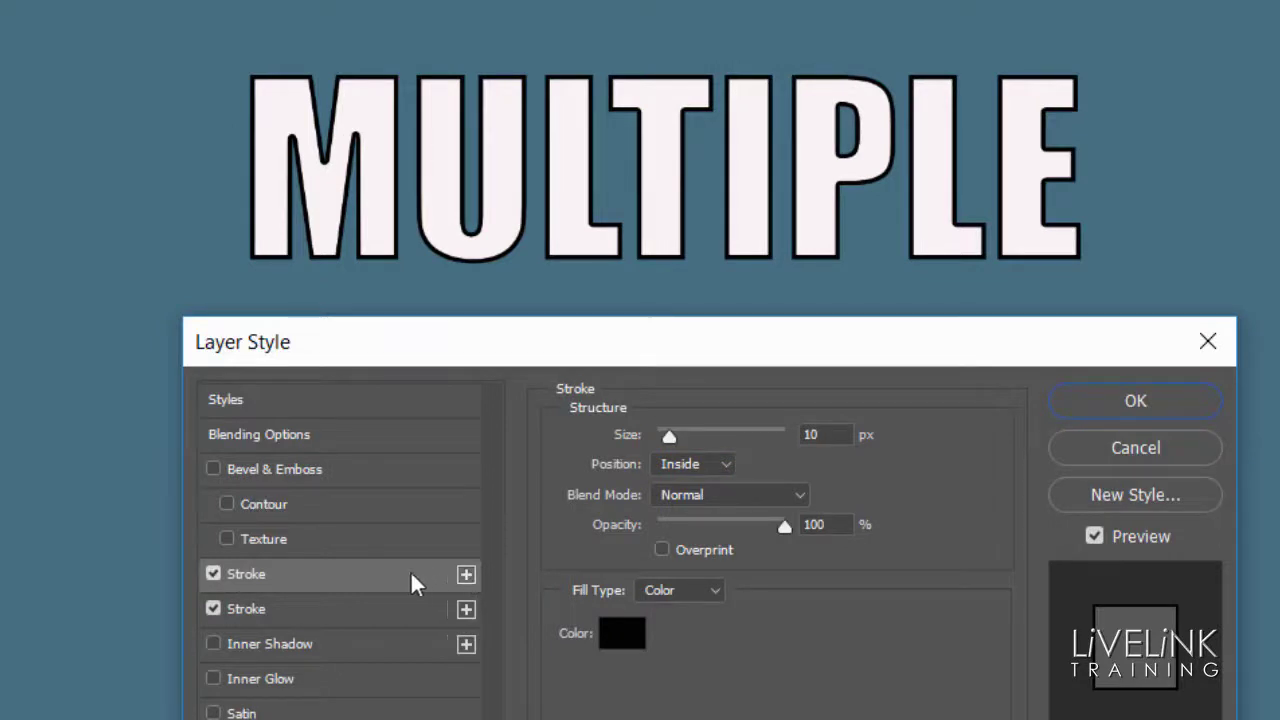
click(368, 614)
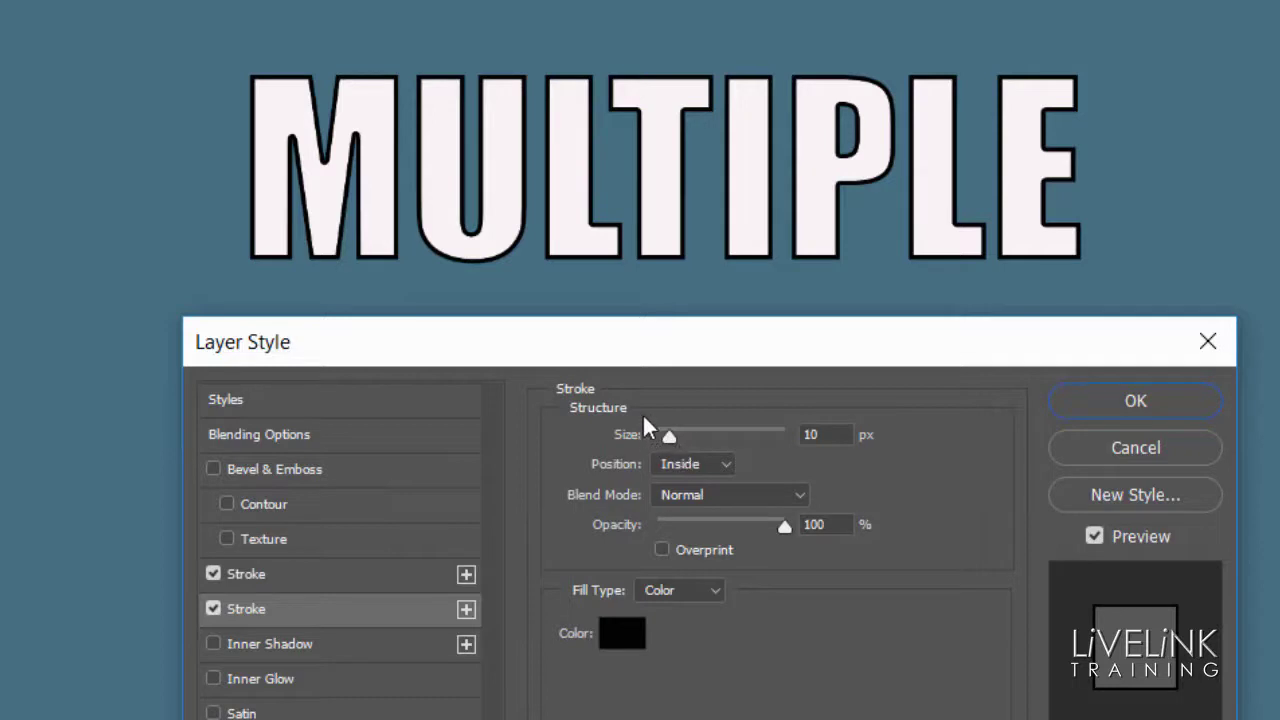
click(724, 462)
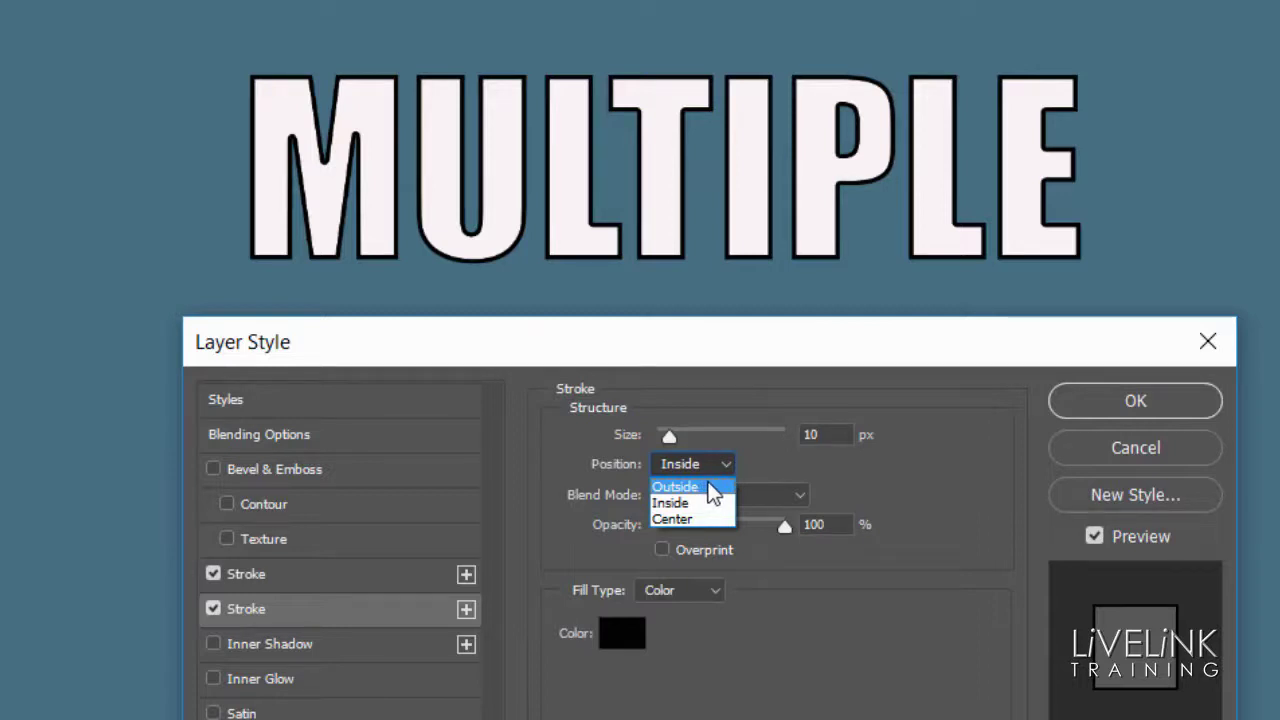
click(708, 488)
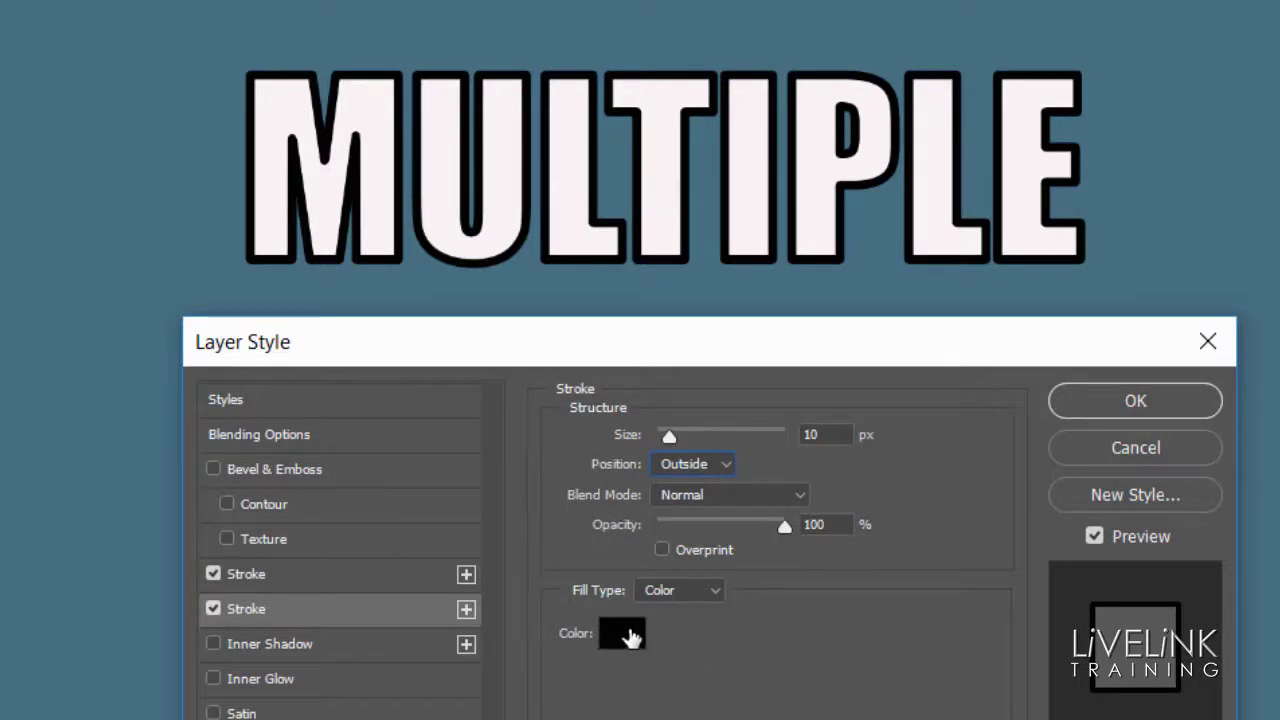
- Colour the outside stroke yellow (#fbd008) and increase its size to 16 px
click(628, 640)
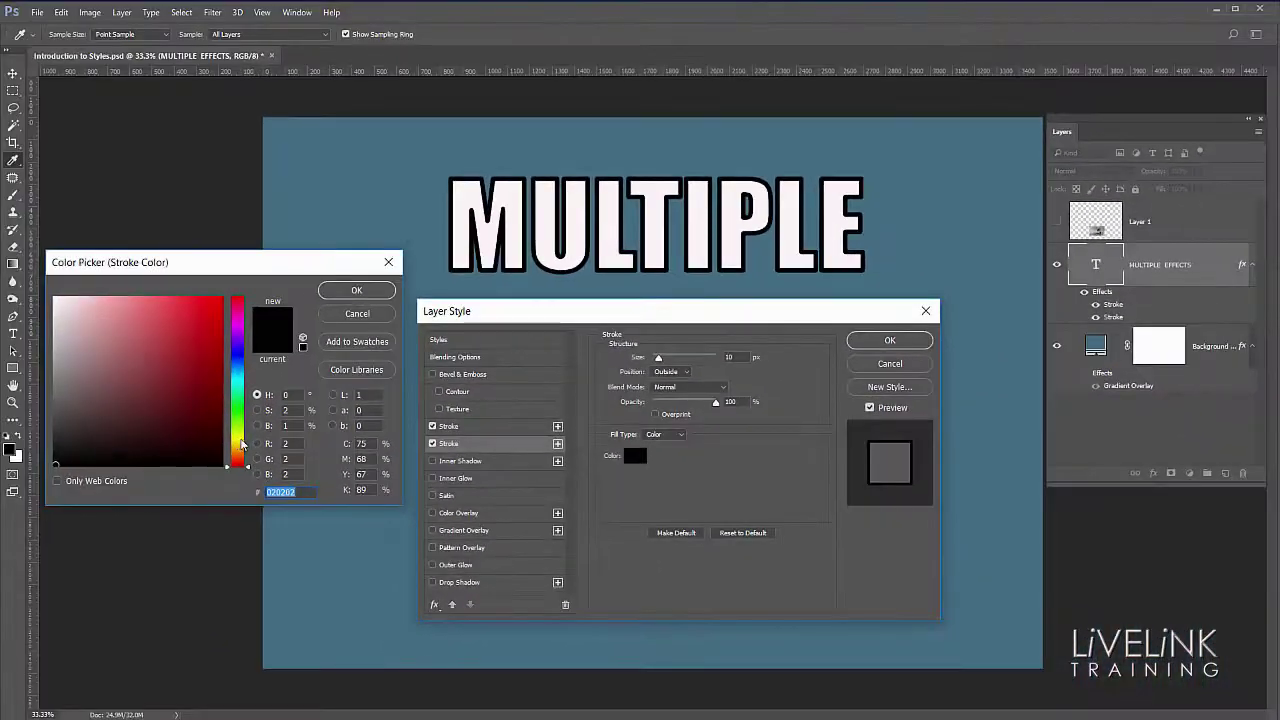
click(240, 437)
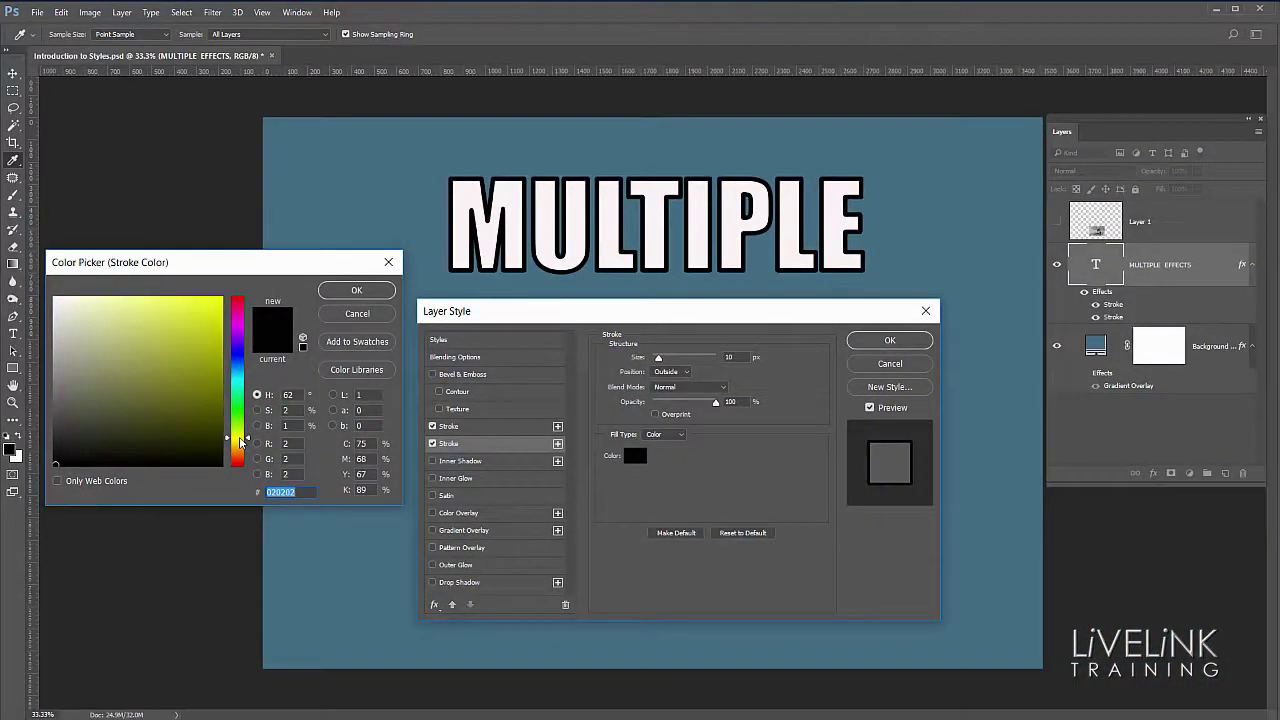
drag(250, 441, 250, 444)
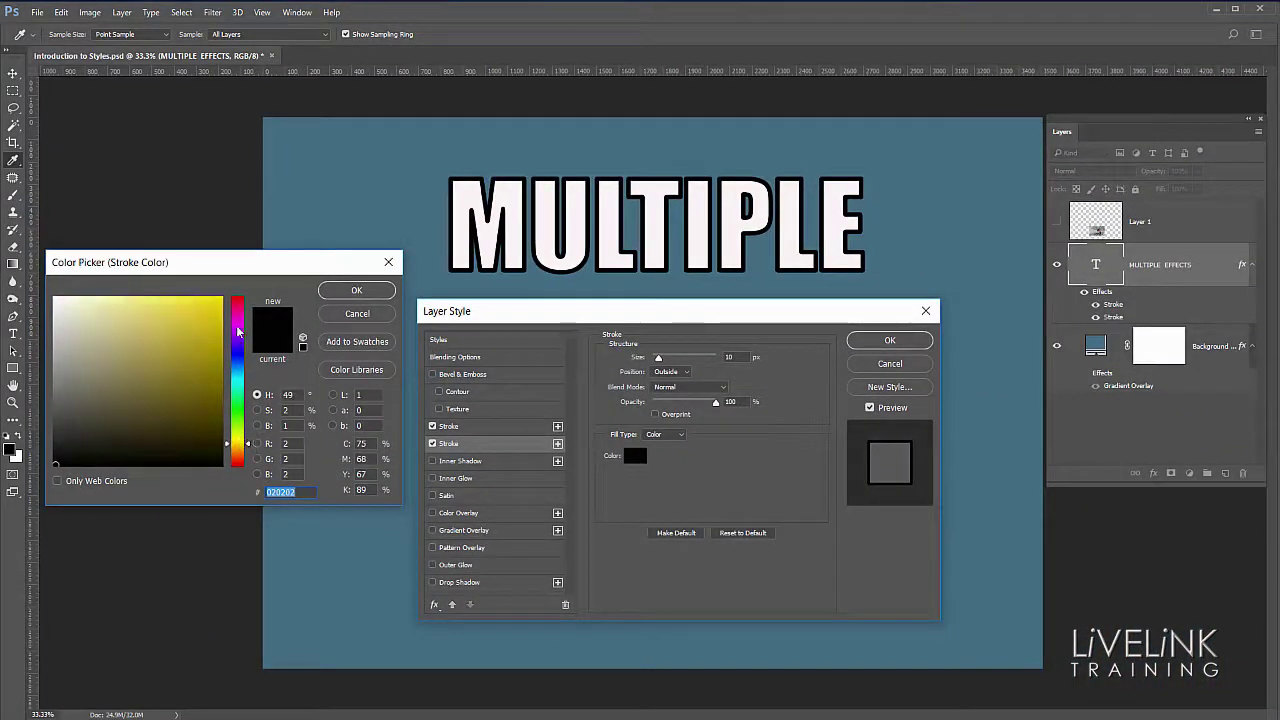
click(217, 299)
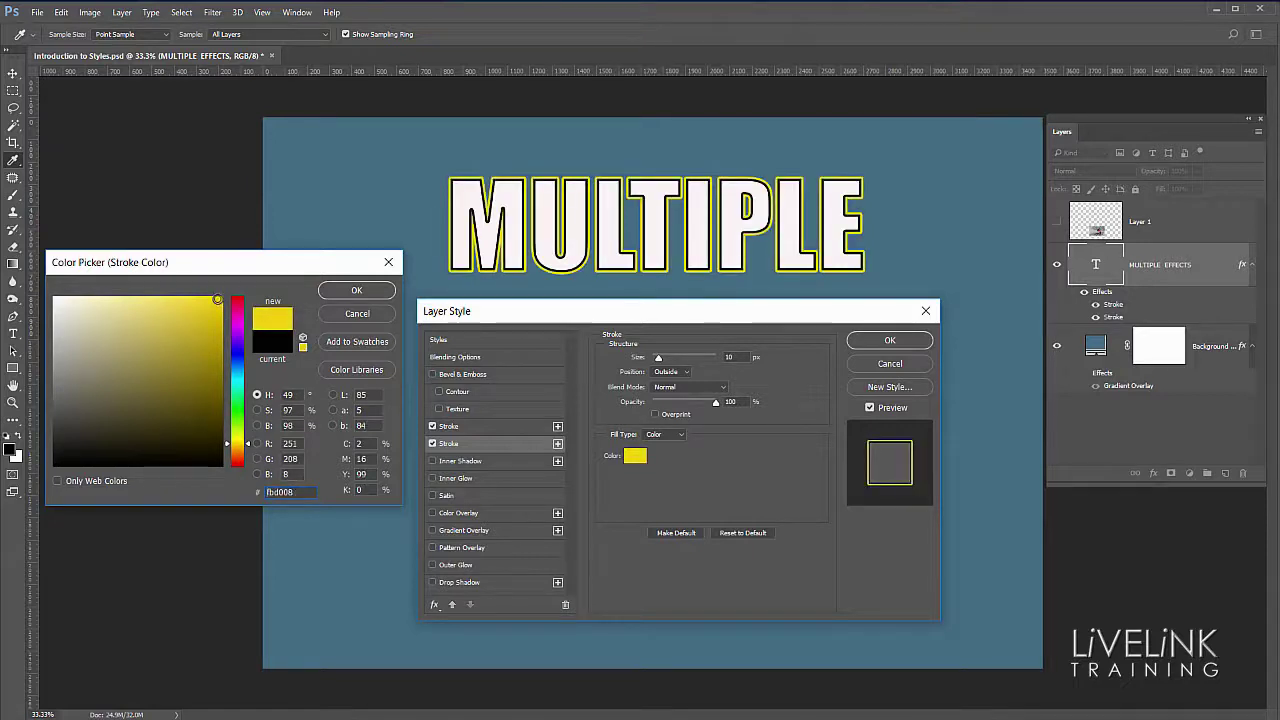
click(358, 291)
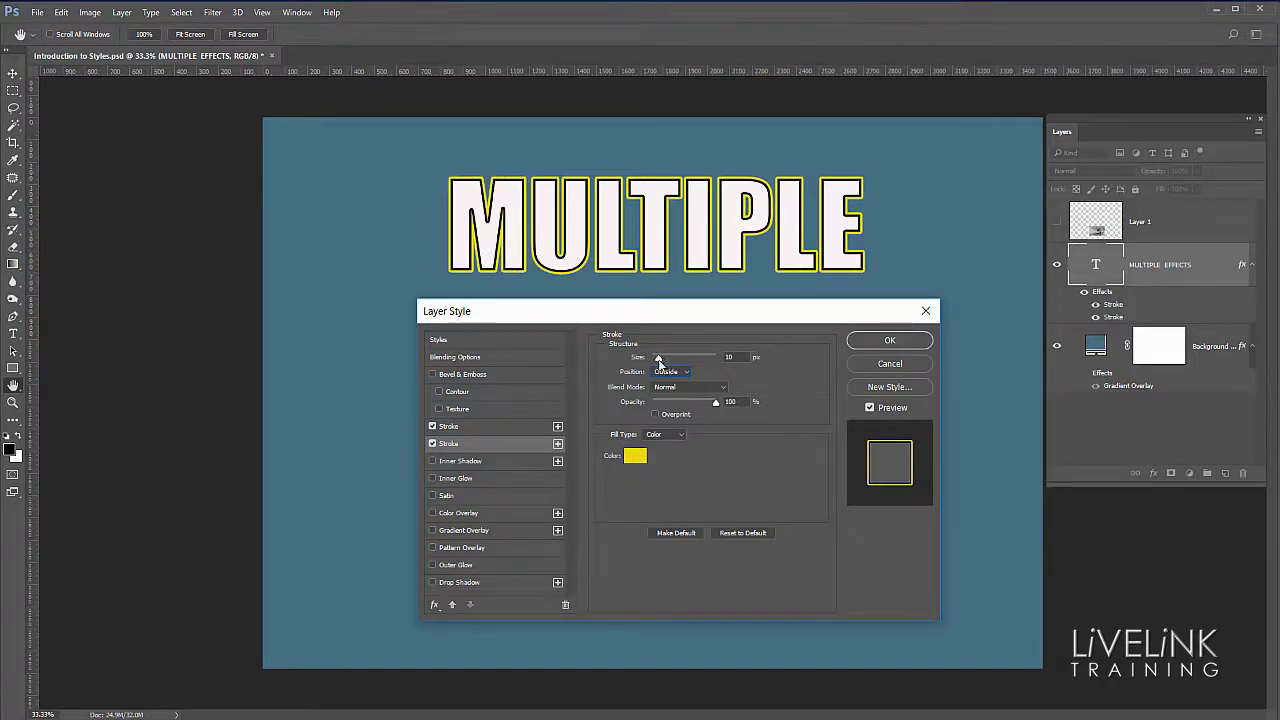
drag(659, 354, 659, 357)
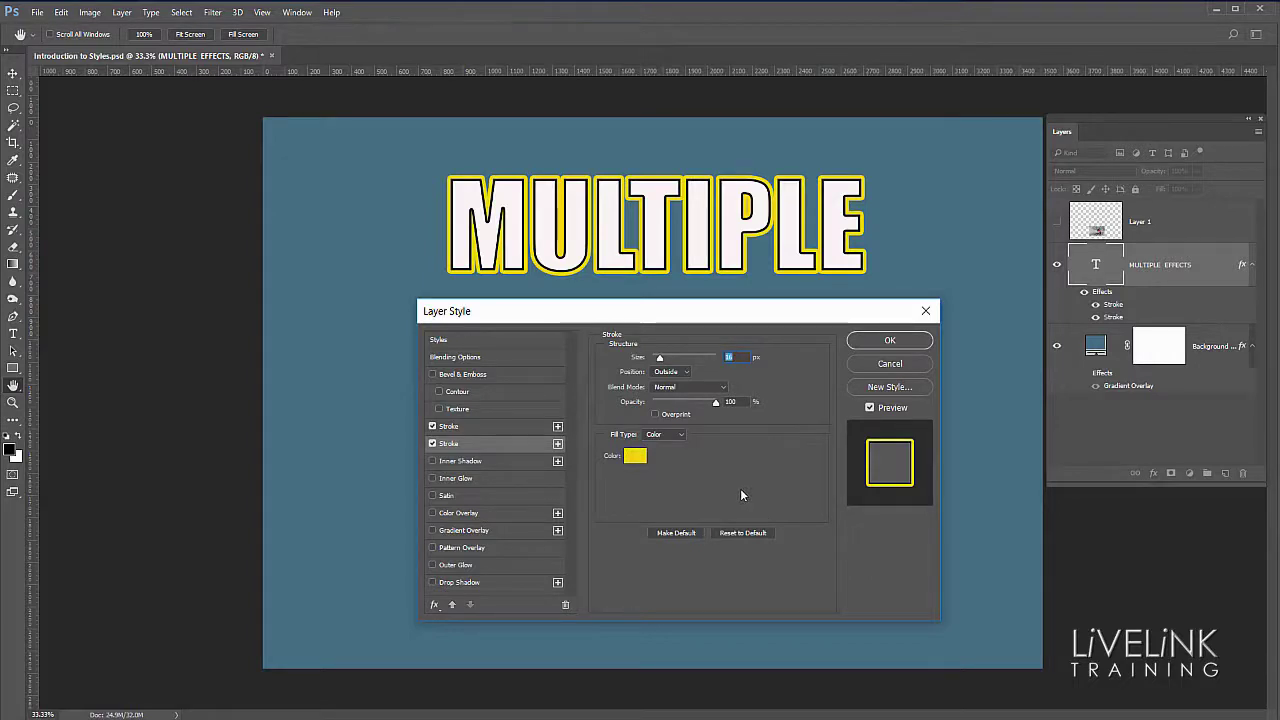
mouse_move(767, 321)
mouse_down()
mouse_move(757, 514)
mouse_move(757, 292)
mouse_move(752, 308)
mouse_up()
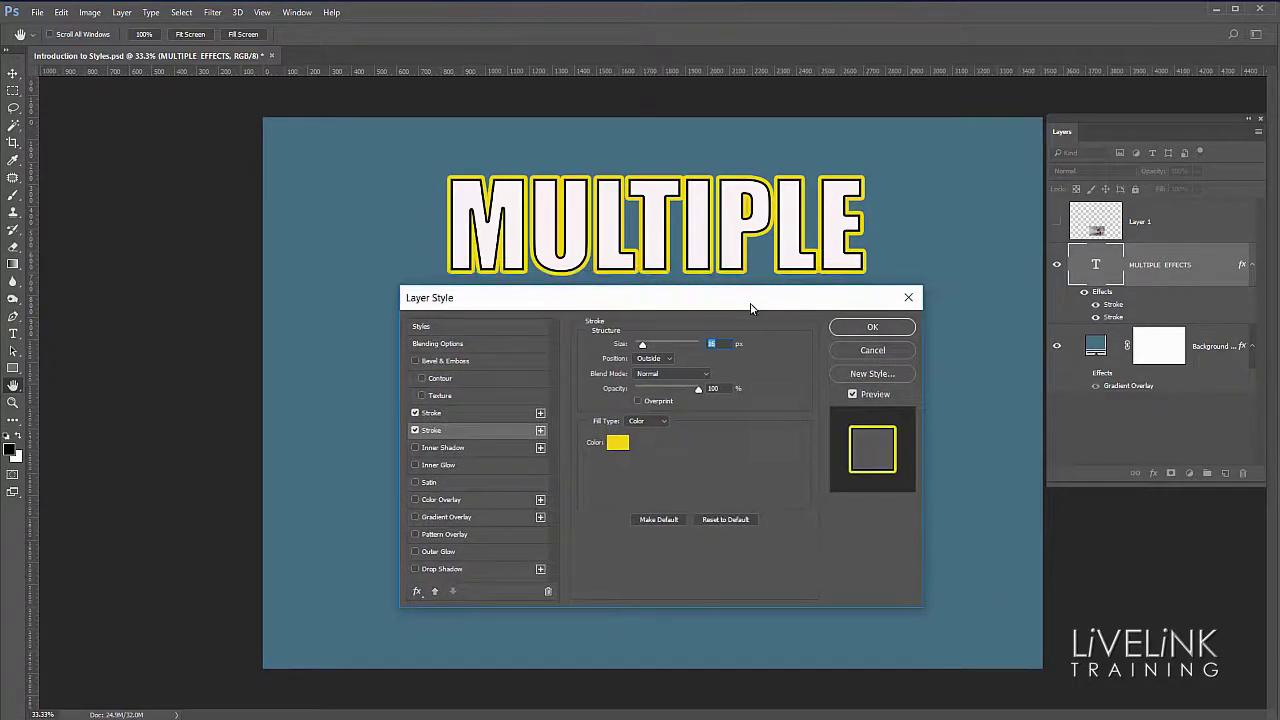
- Add a third Stroke effect and colour the lowest one red (#fc0404)
click(541, 431)
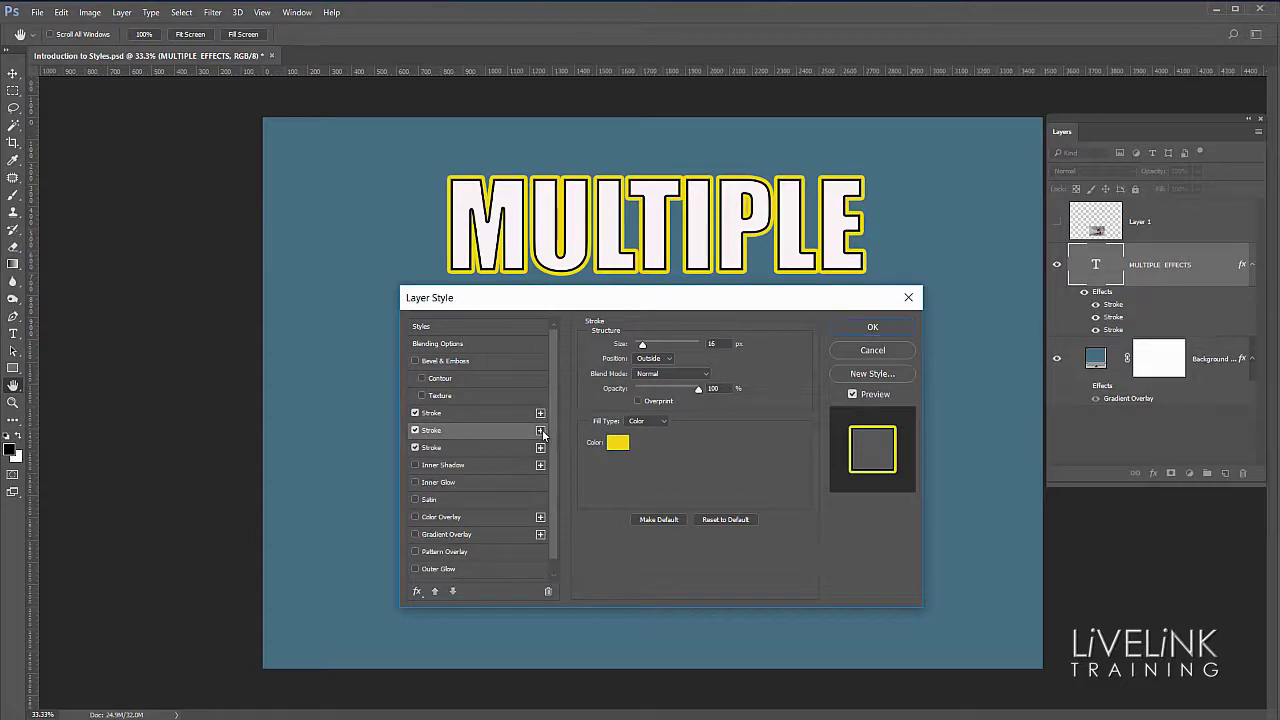
click(485, 448)
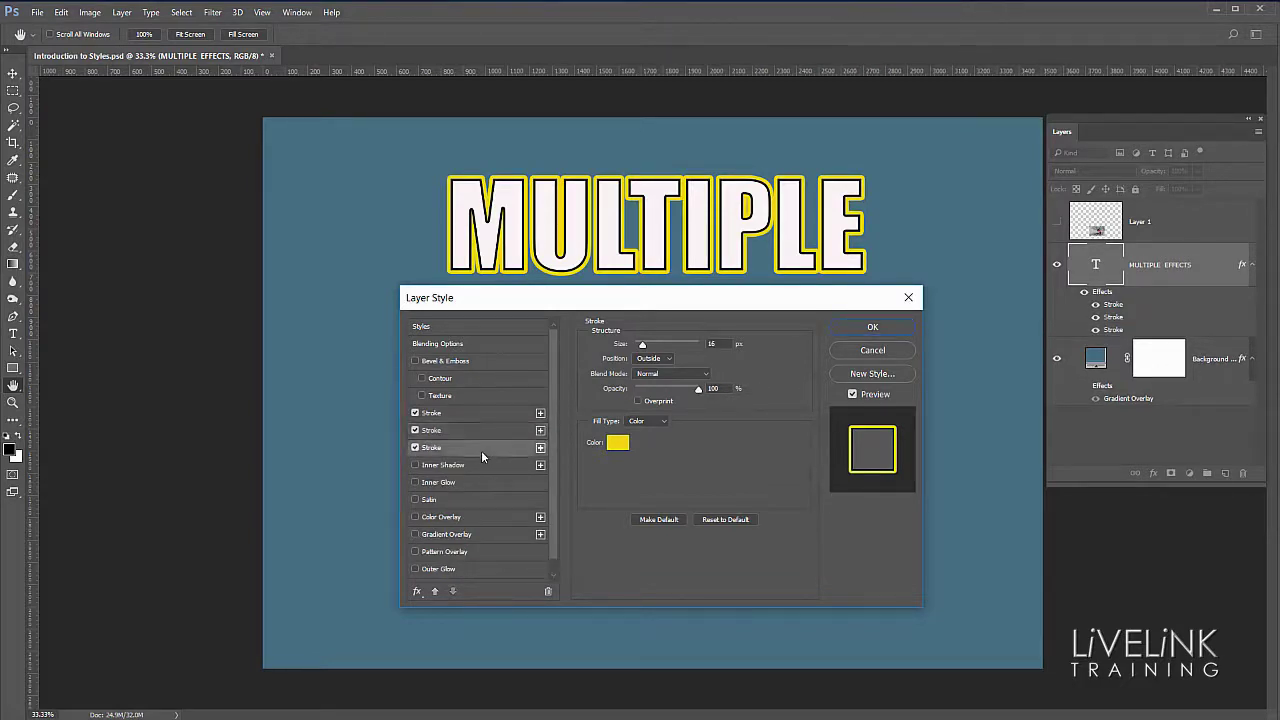
click(618, 445)
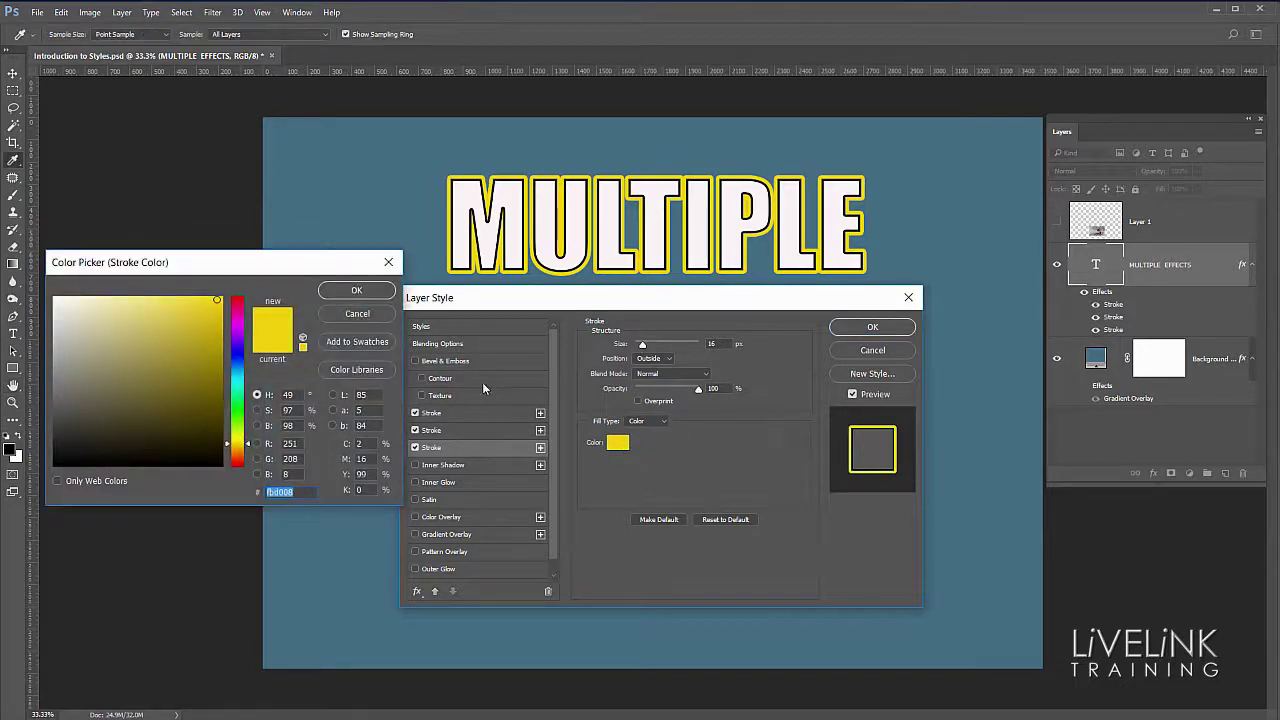
click(240, 300)
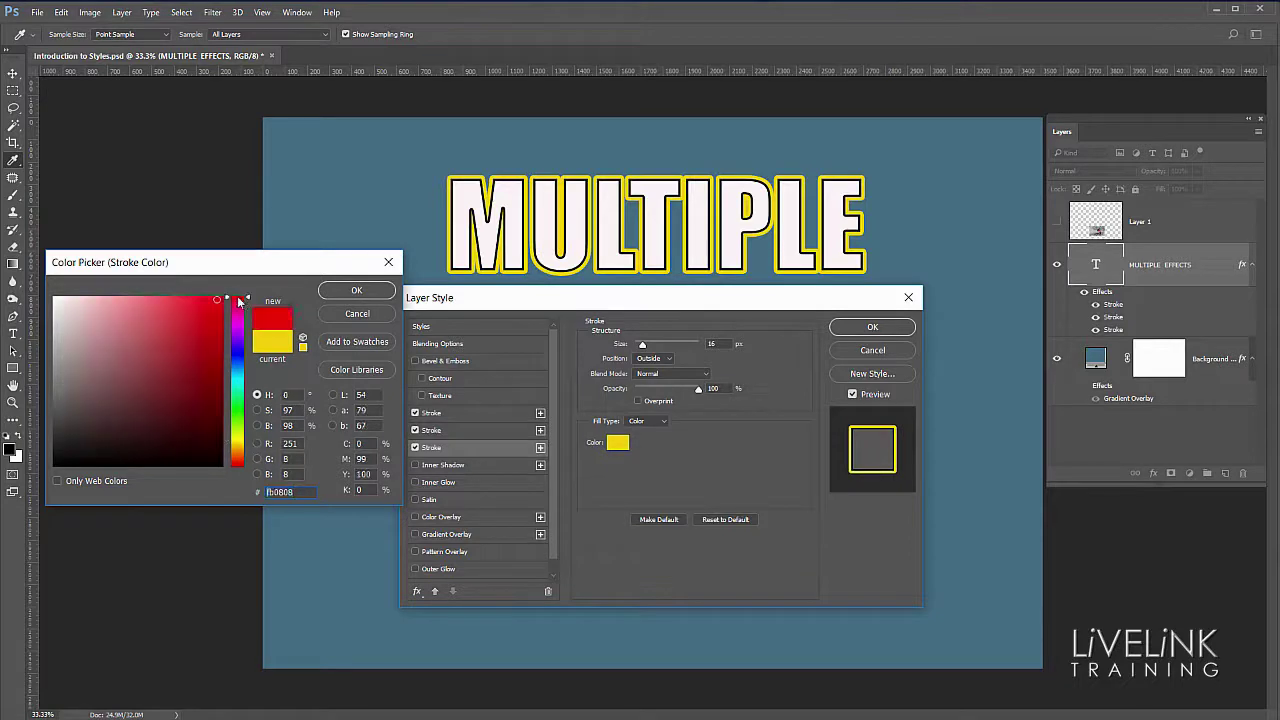
drag(222, 298, 226, 297)
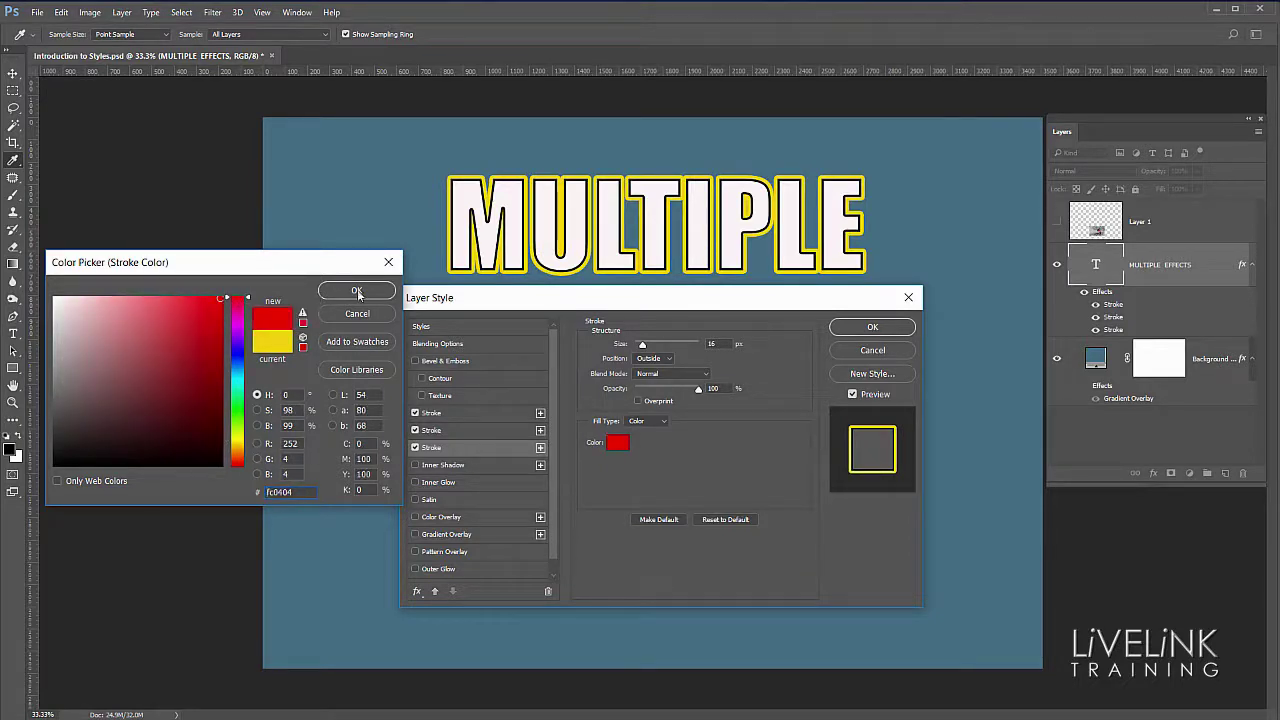
click(355, 291)
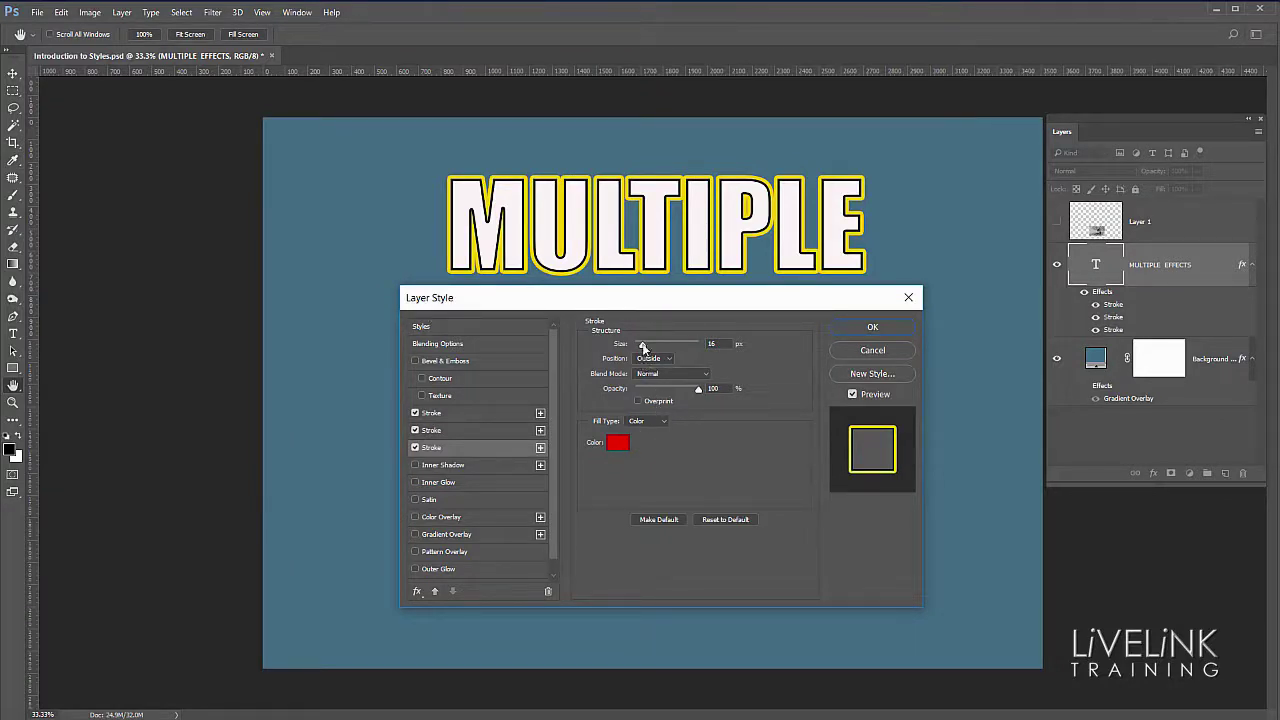
- Enlarge the red stroke to about 75 px so it surrounds the yellow one, and apply the layer style
drag(643, 345, 662, 348)
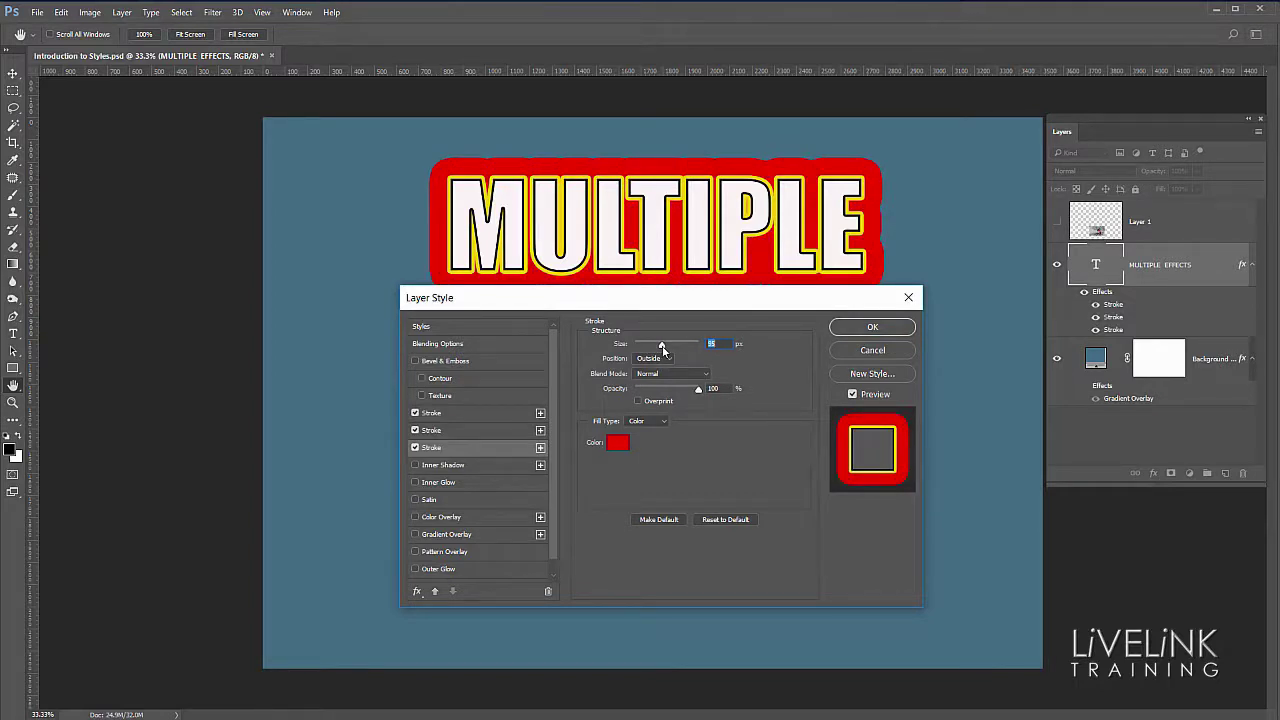
drag(662, 348, 658, 348)
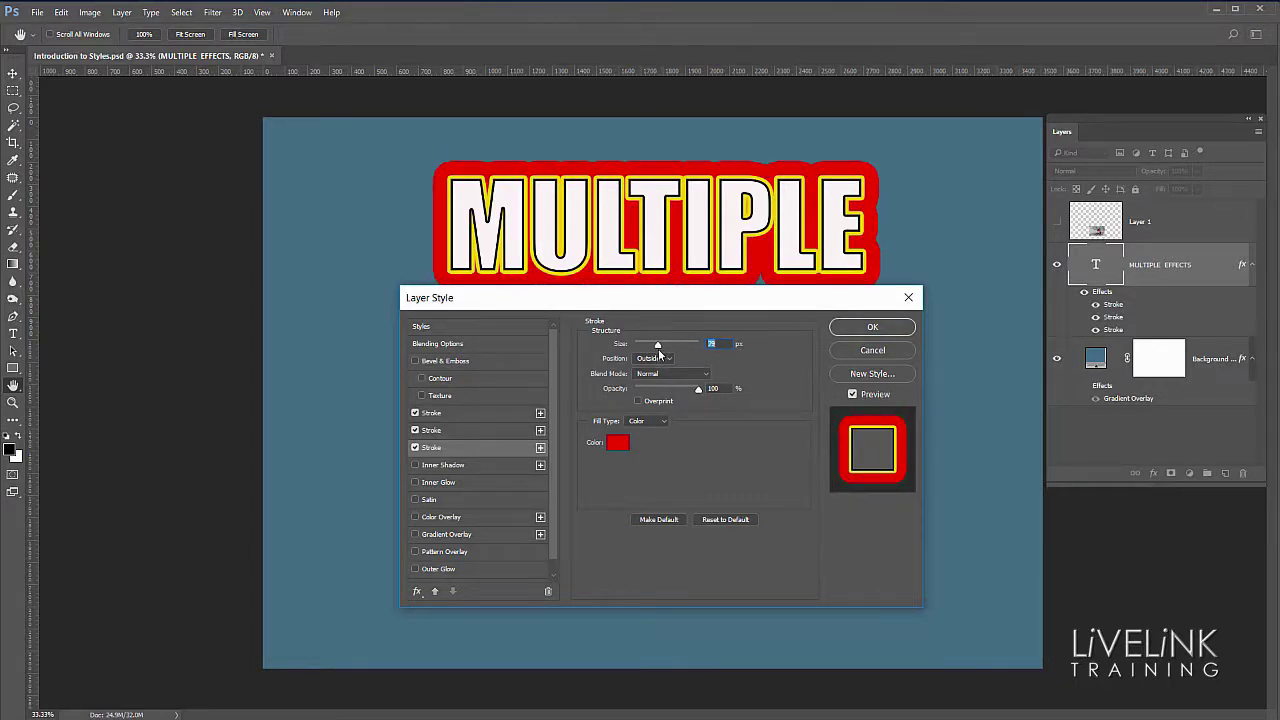
drag(700, 299, 706, 469)
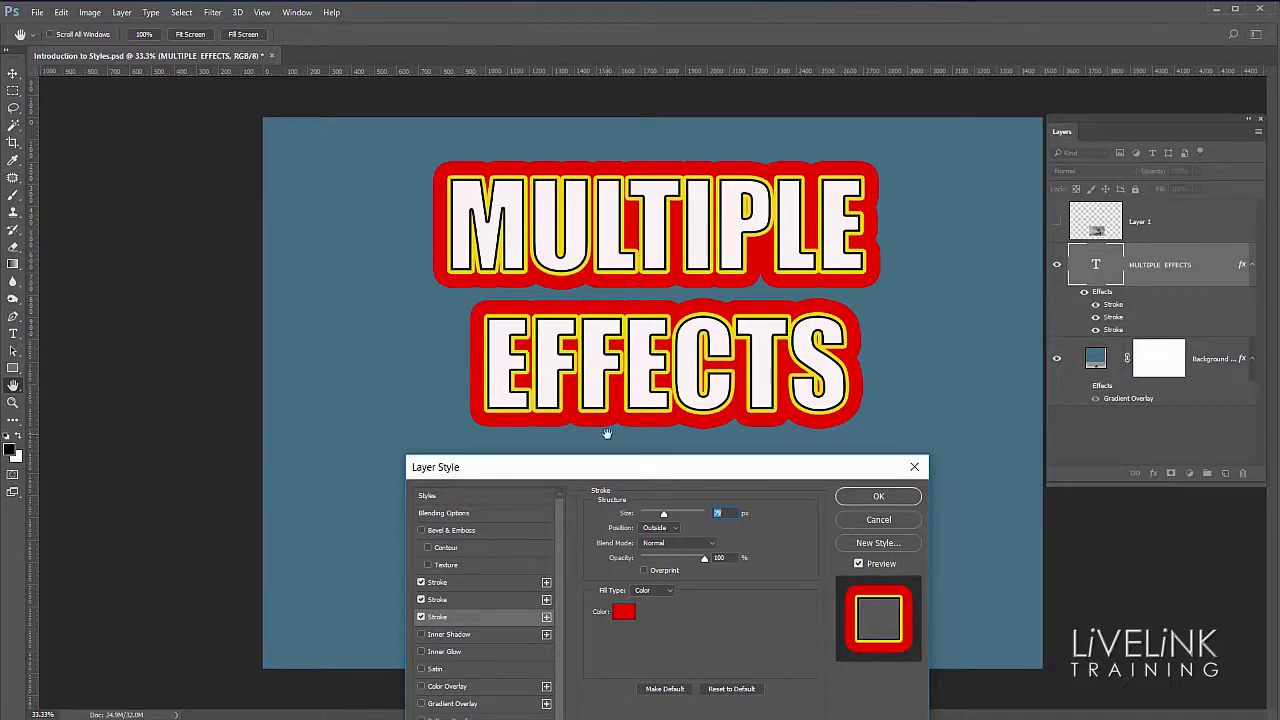
mouse_move(646, 477)
mouse_down()
mouse_move(609, 586)
mouse_move(651, 506)
mouse_move(643, 469)
mouse_up()
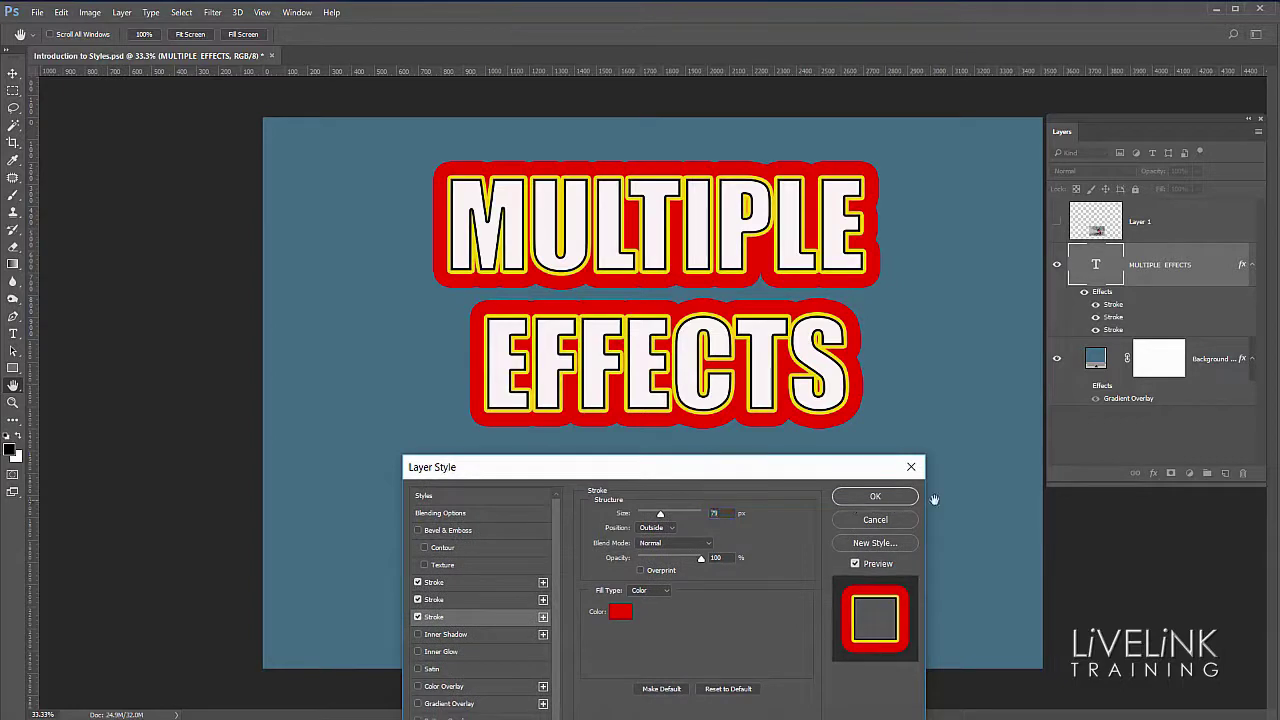
click(877, 494)
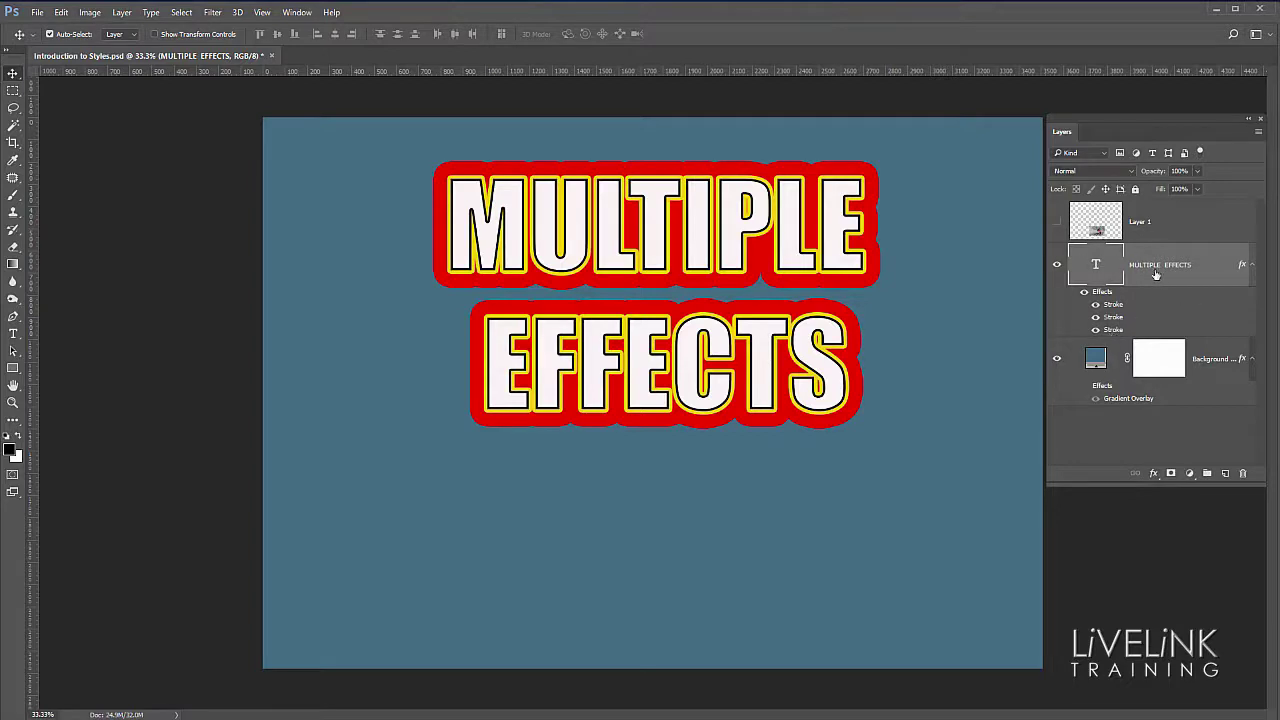
- Show Layer 1 and copy all of the MULTIPLE EFFECTS text layer's effects onto it
click(1057, 221)
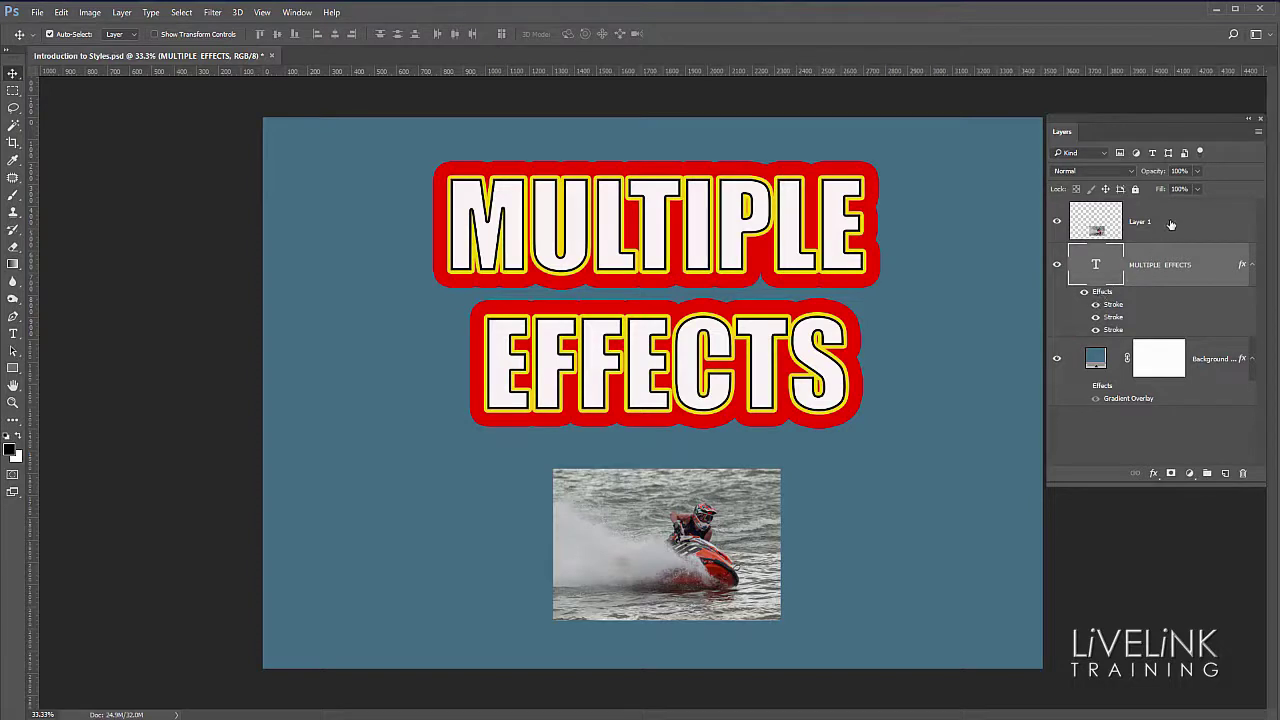
key(alt)
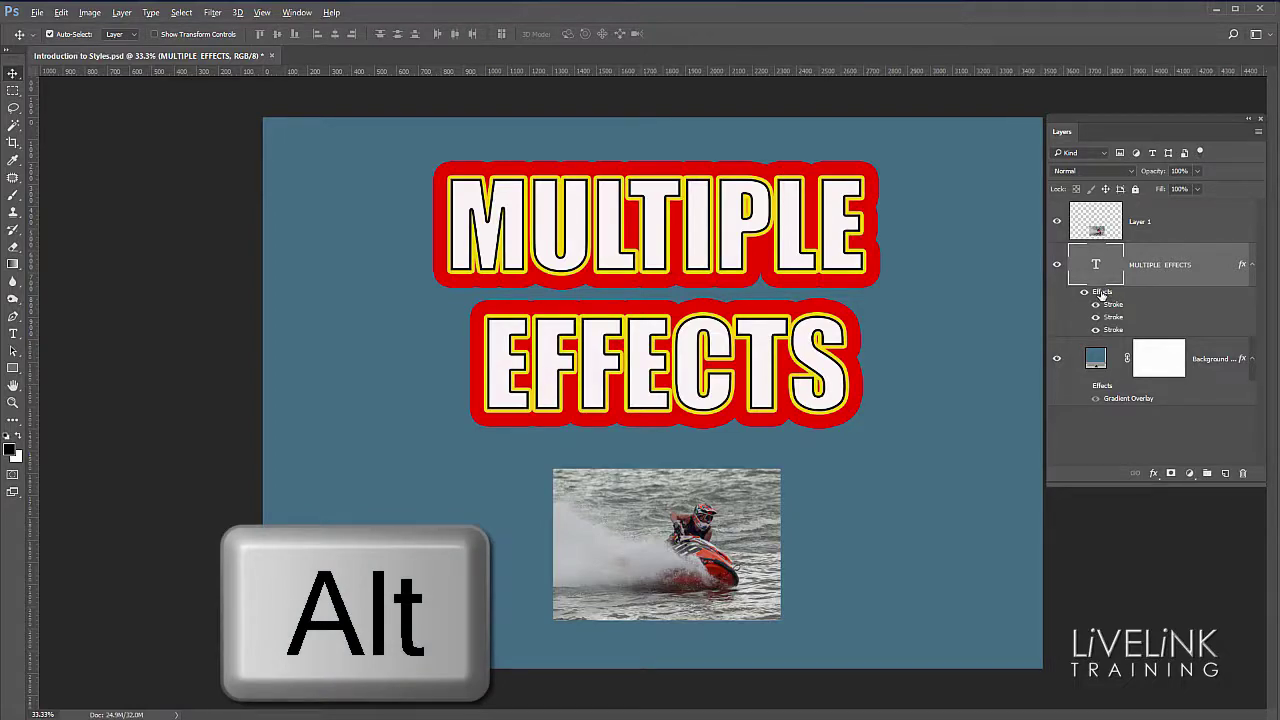
drag(1101, 294, 1155, 244)
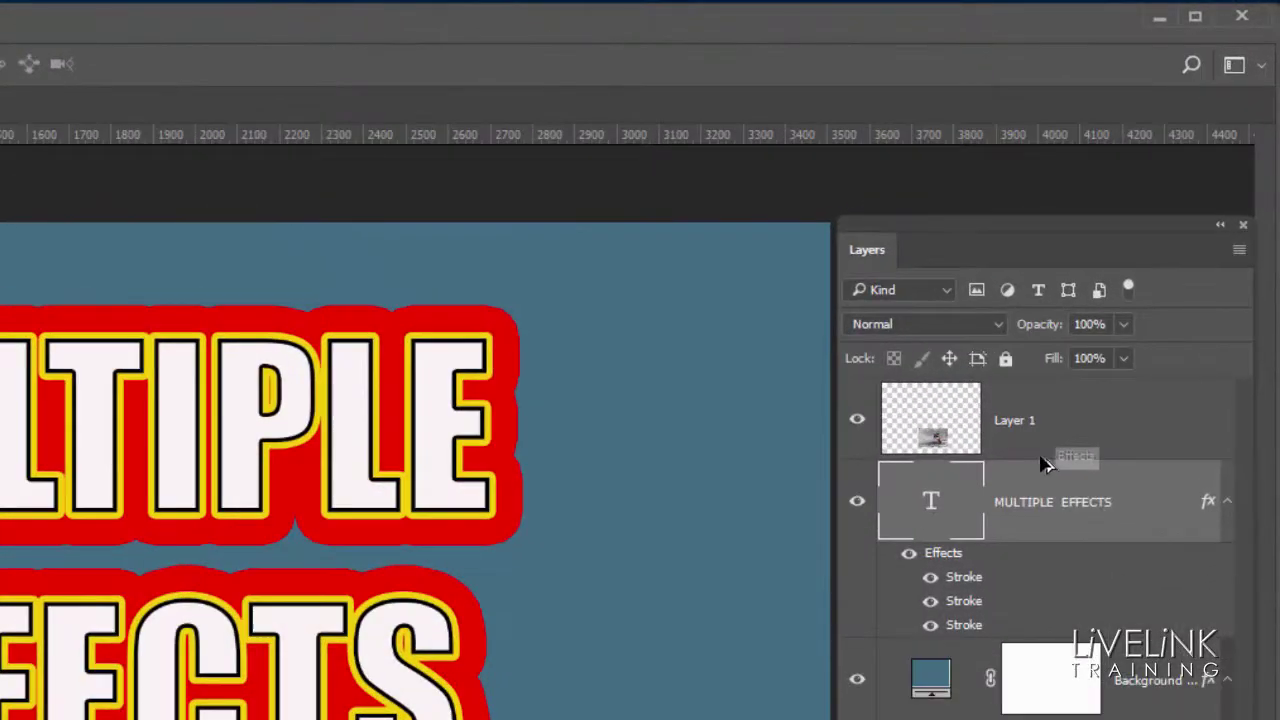
drag(1045, 464, 1082, 420)
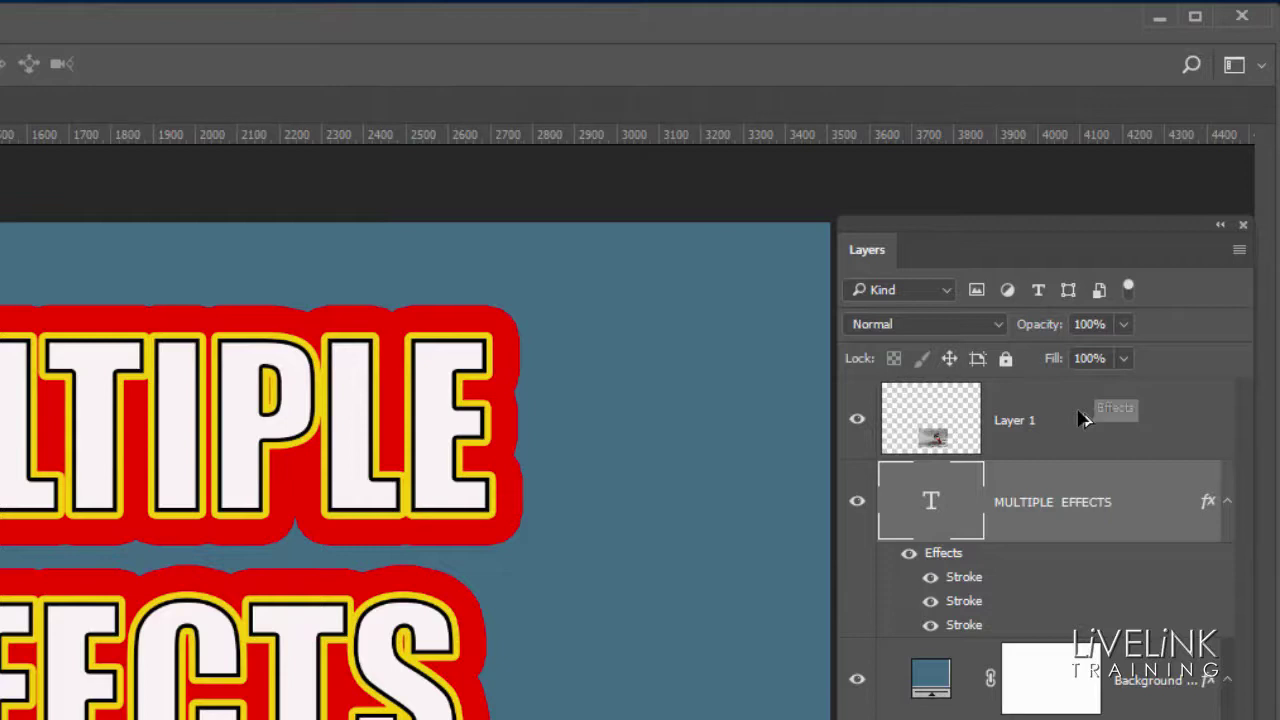
drag(1083, 419, 1083, 419)
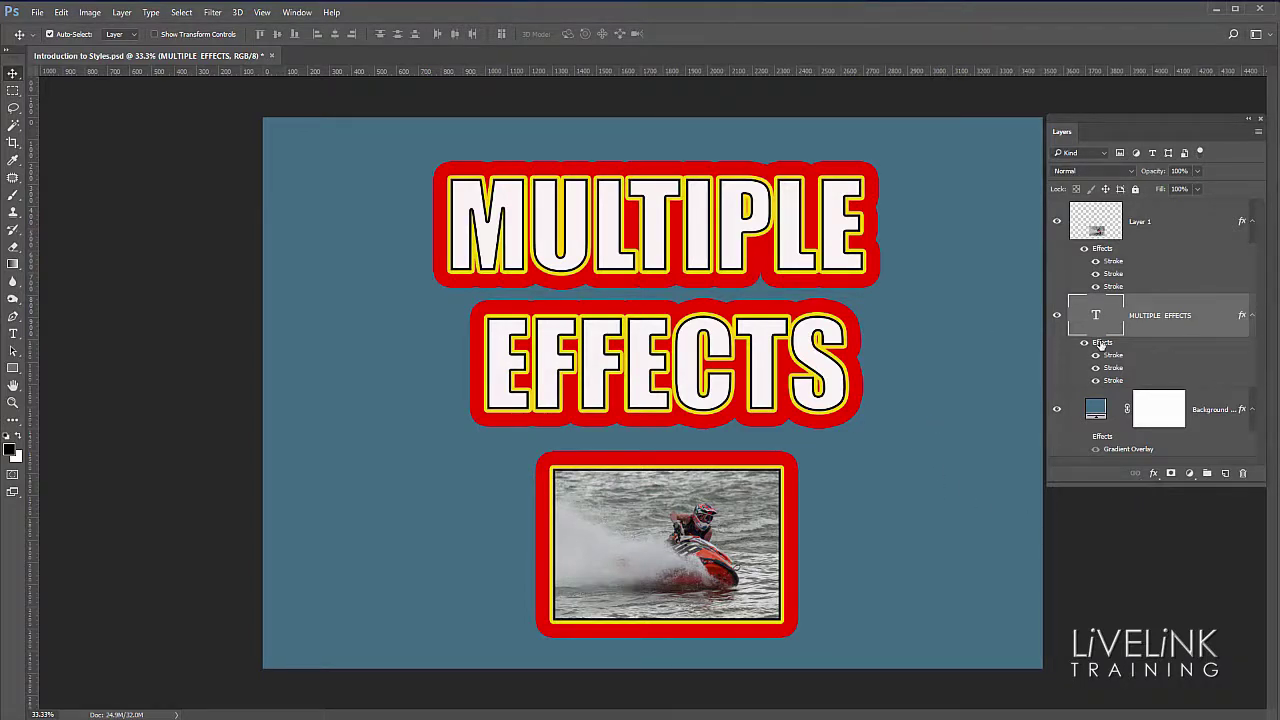
- Save the MULTIPLE EFFECTS layer's effects as a new style named Red Yellow Black Stroke, including layer blending options and adding it to the current library
key(space)
double_click(1100, 342)
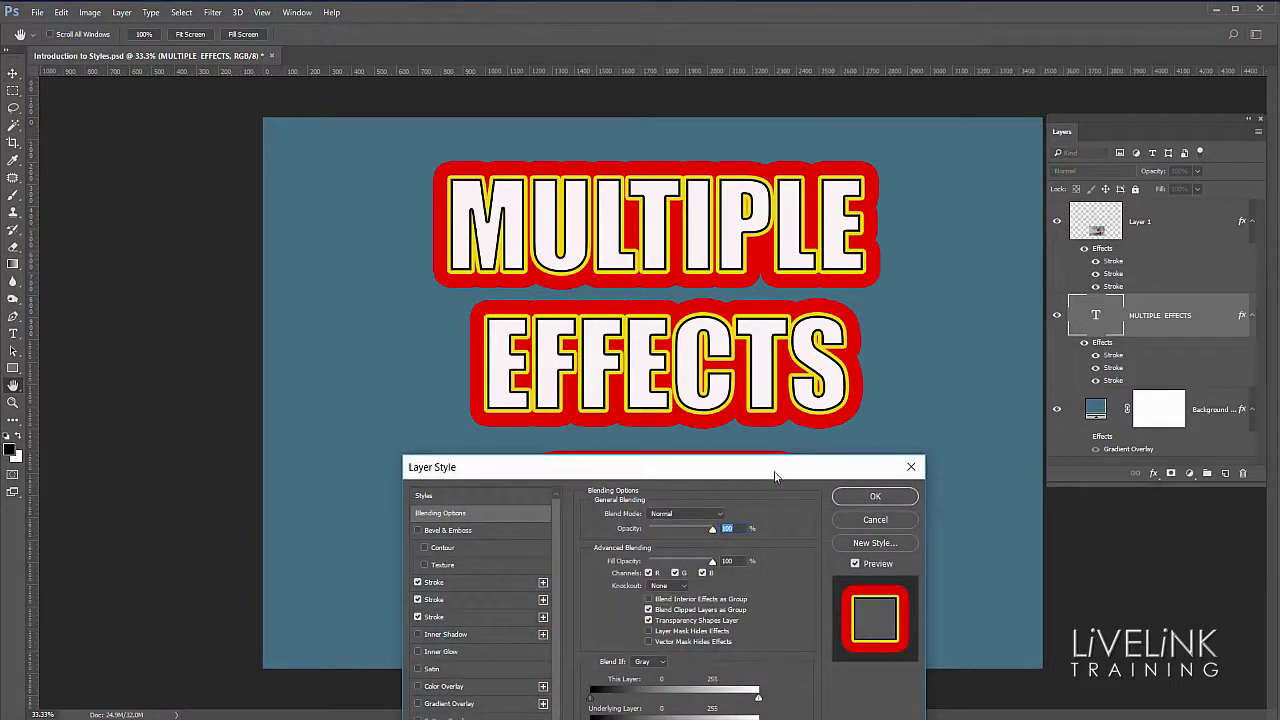
drag(786, 464, 760, 204)
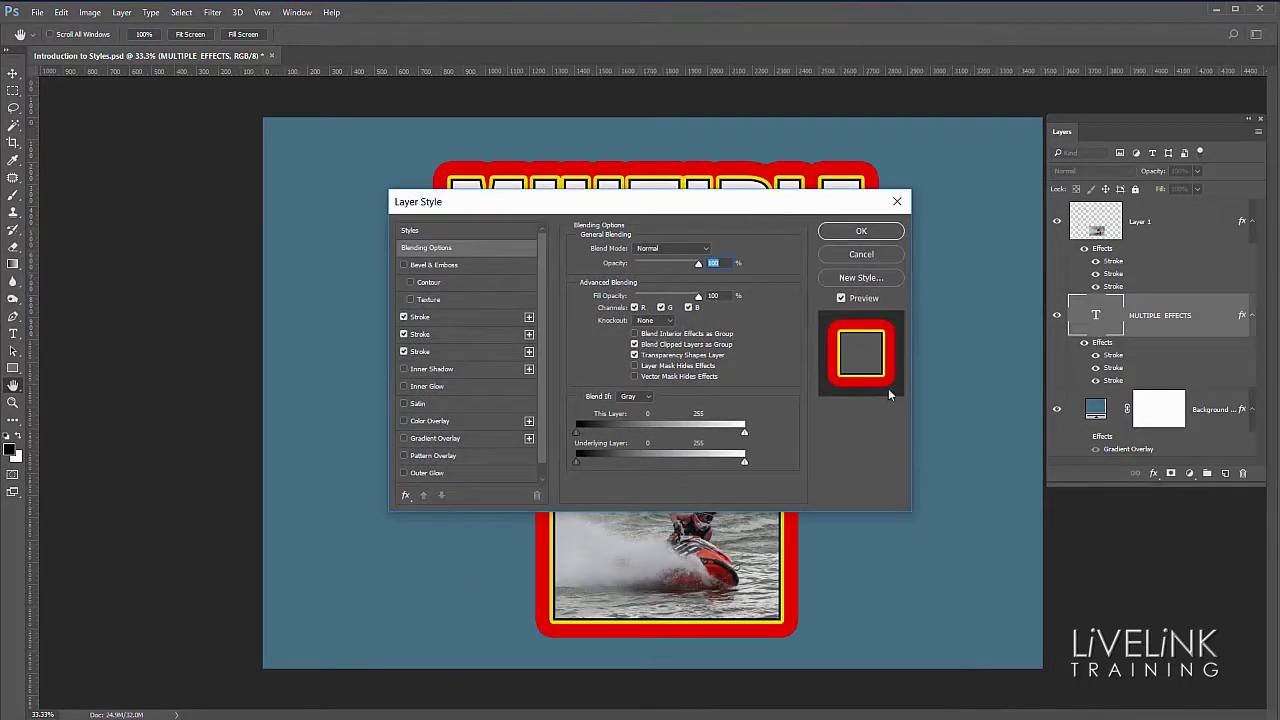
click(861, 278)
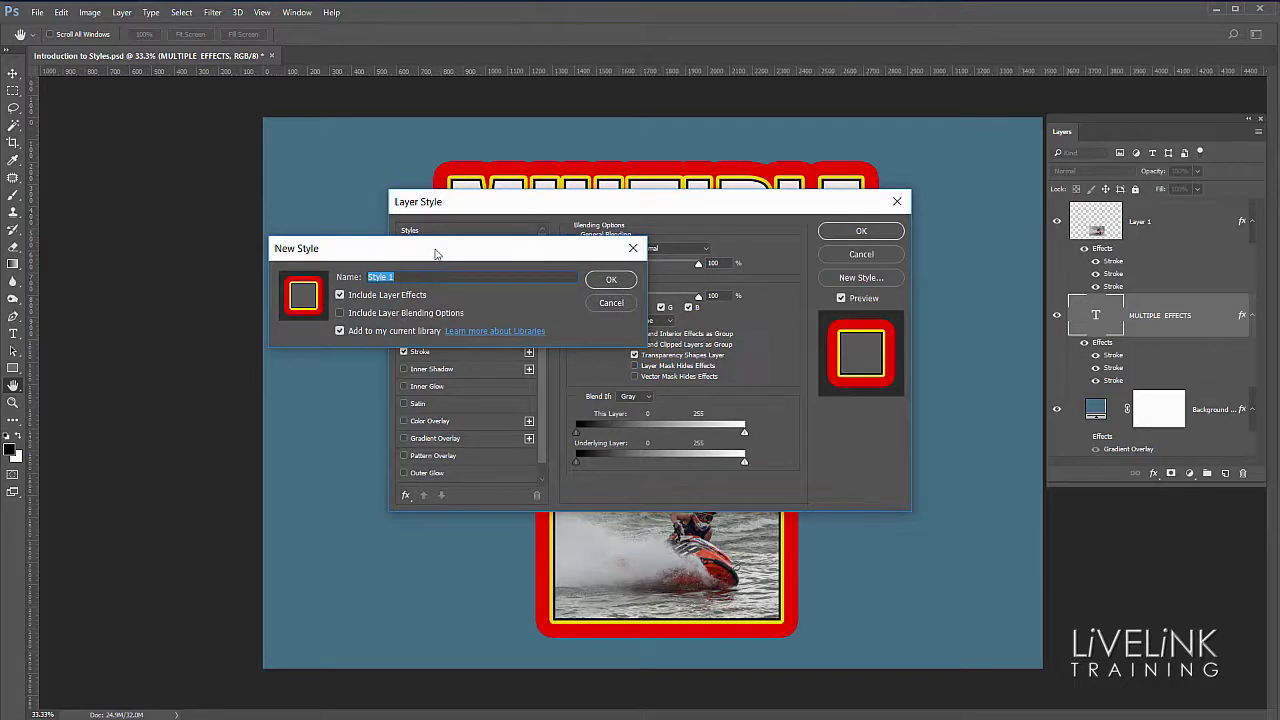
drag(431, 252, 556, 247)
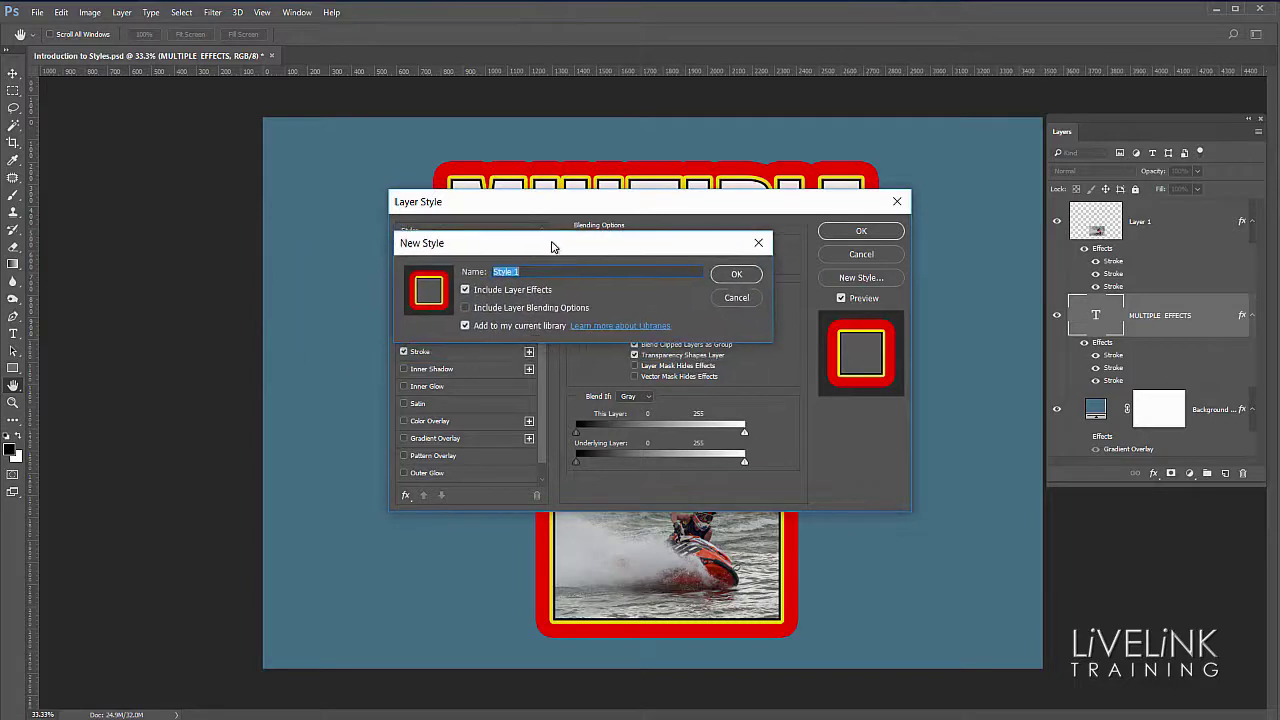
click(465, 308)
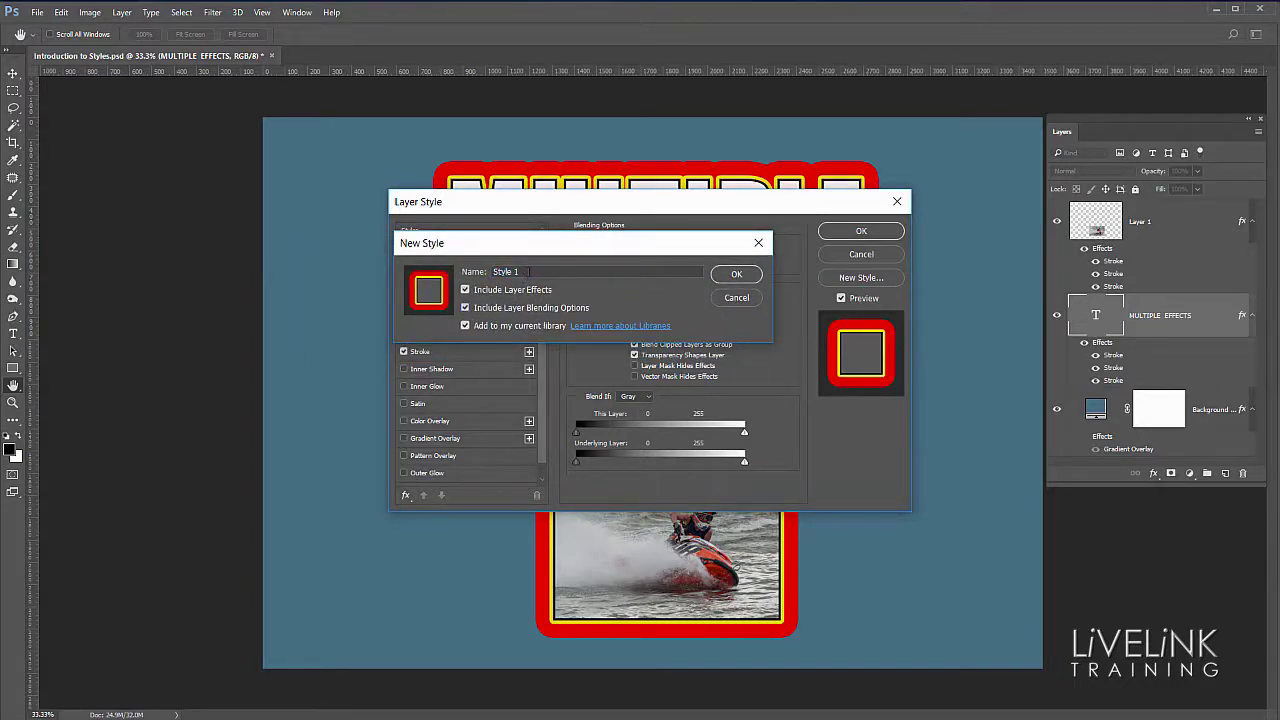
click(515, 272)
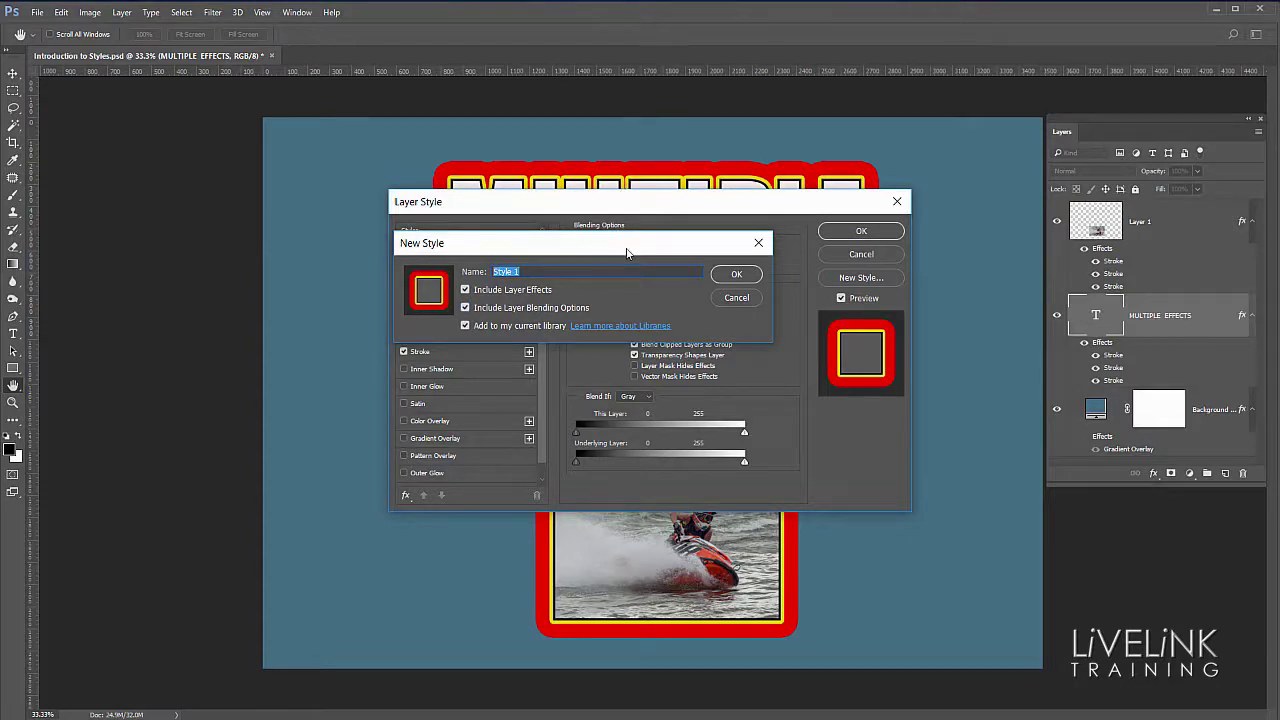
text(Red Yellow Black Stroke)
click(738, 276)
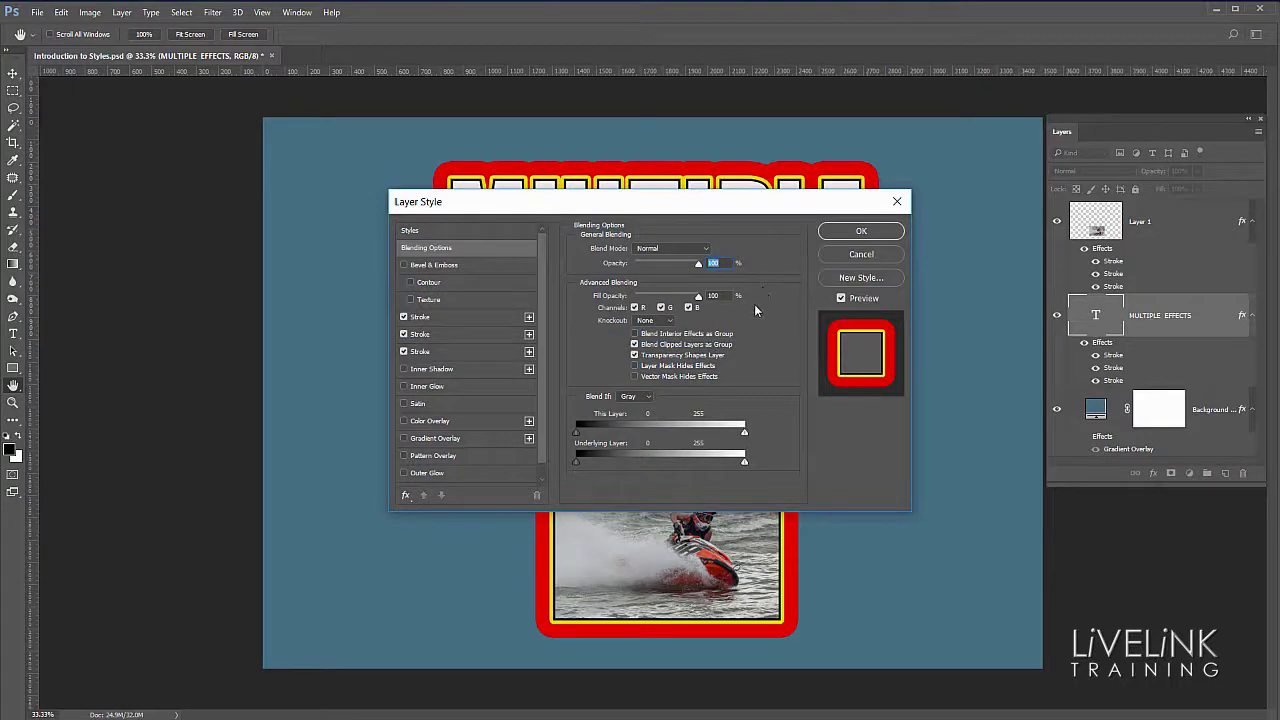
click(861, 231)
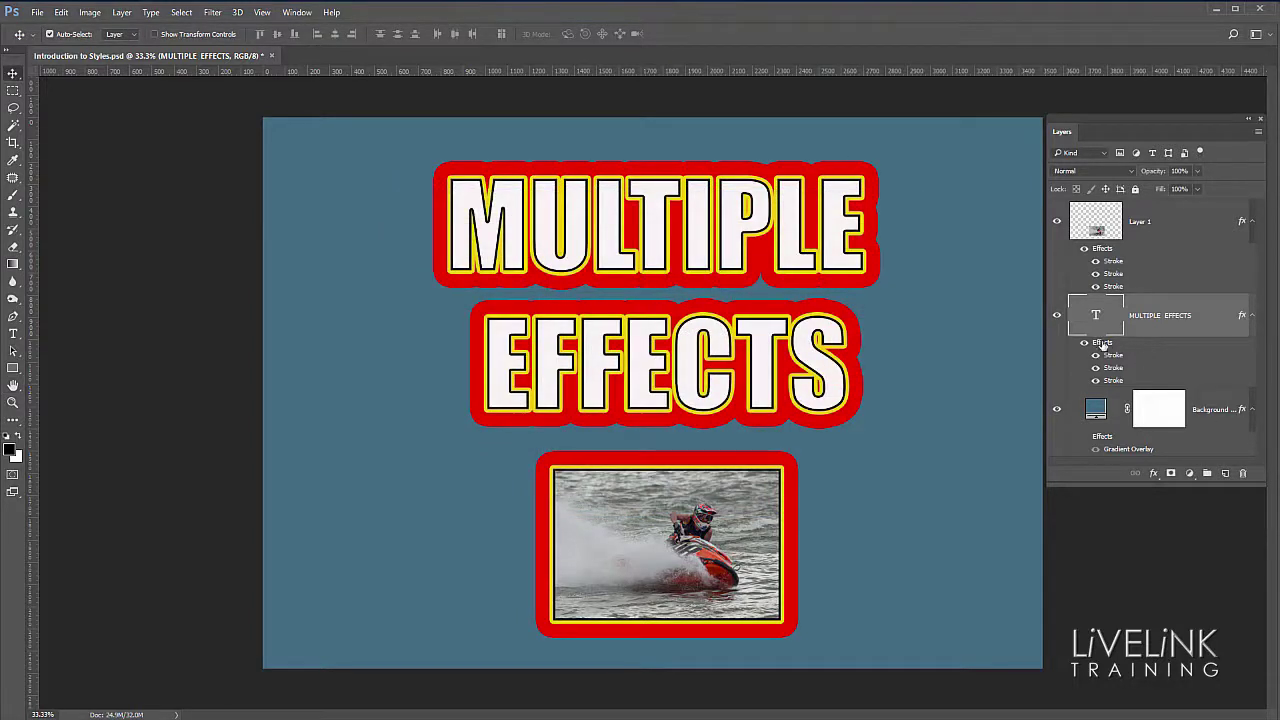
- Delete all effects from the MULTIPLE EFFECTS text layer and from Layer 1
mouse_move(1102, 345)
mouse_down()
mouse_move(1210, 417)
mouse_move(1241, 472)
mouse_up()
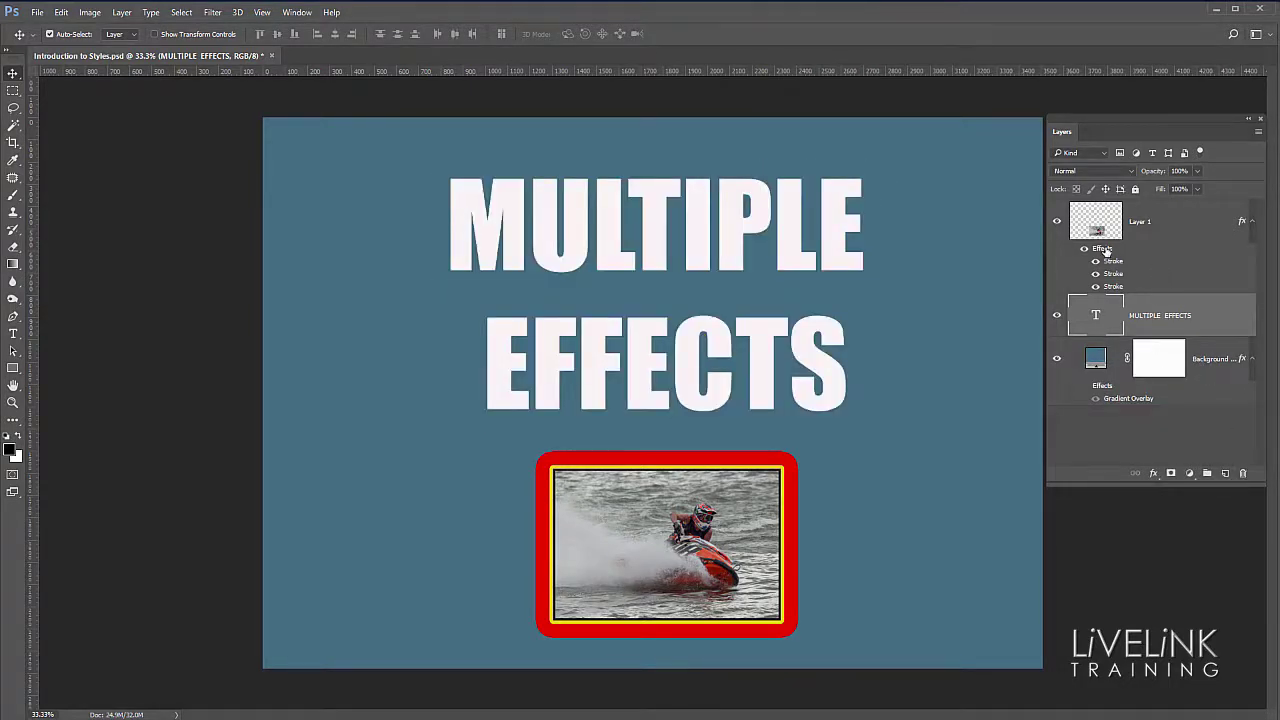
mouse_move(1105, 250)
mouse_down()
mouse_move(1233, 430)
mouse_move(1244, 474)
mouse_up()
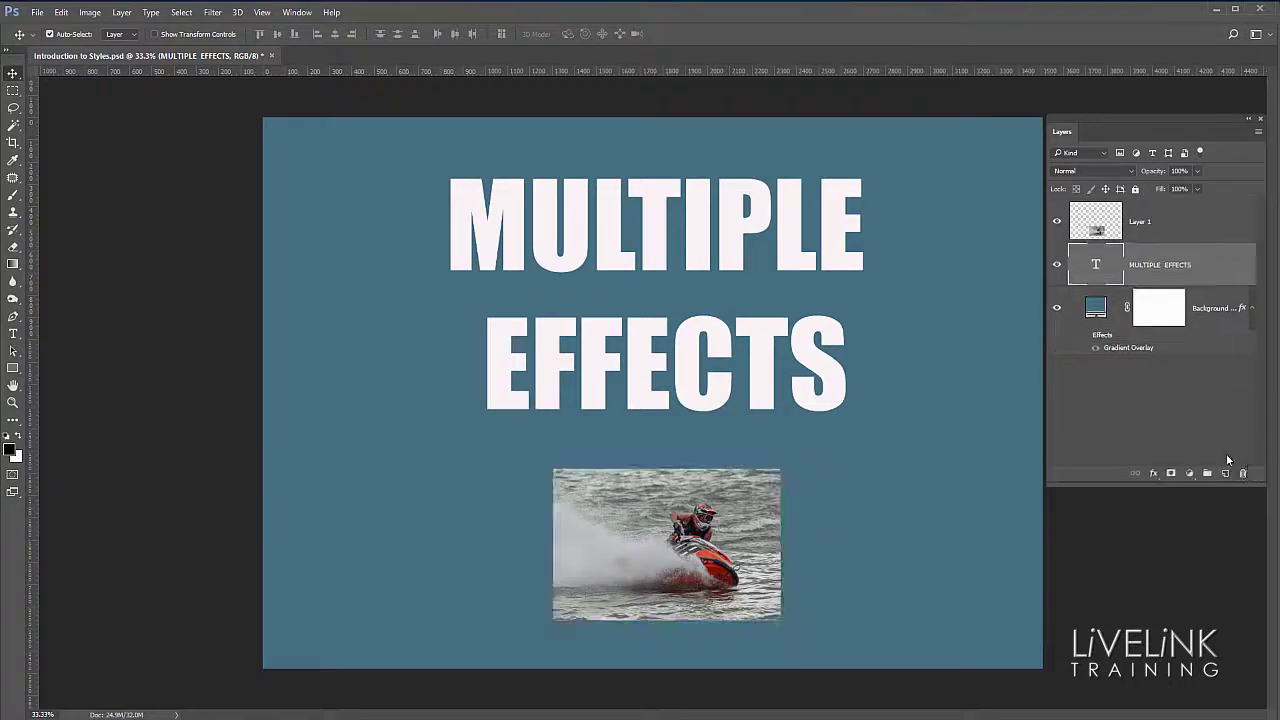
- Apply the saved Red Yellow Black Stroke style to the MULTIPLE EFFECTS text layer
click(1230, 264)
click(1153, 473)
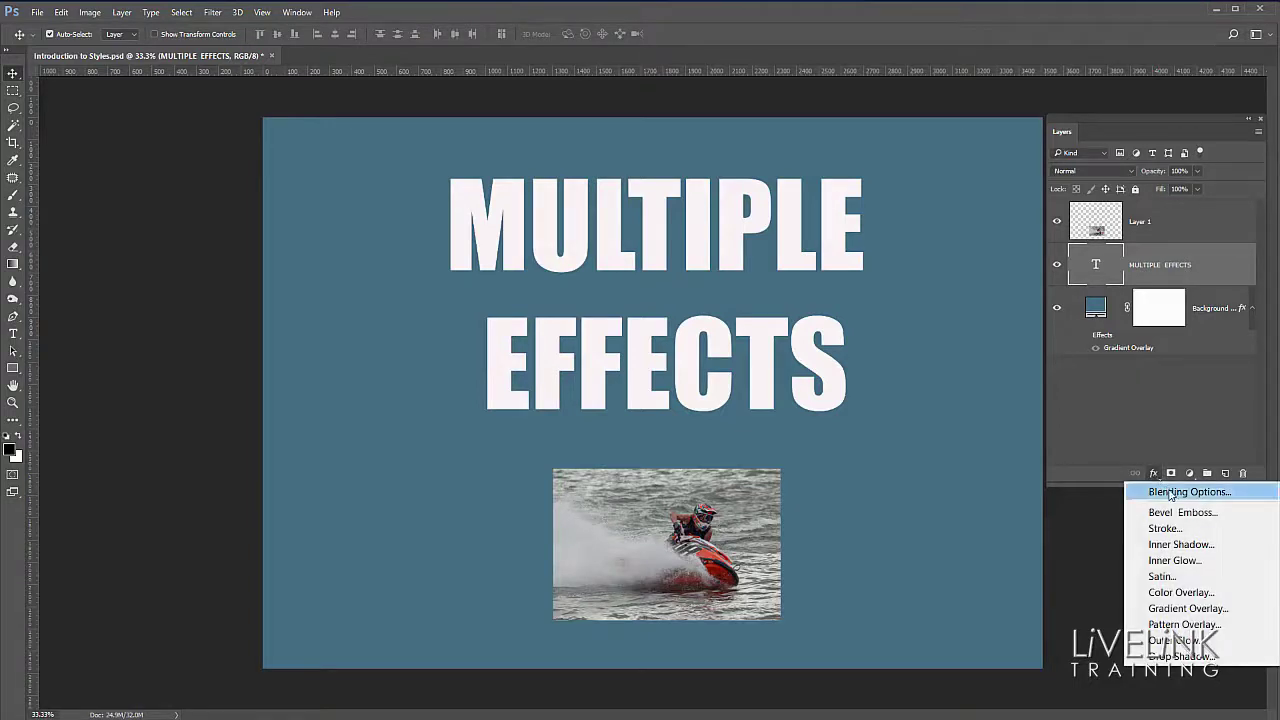
click(1170, 492)
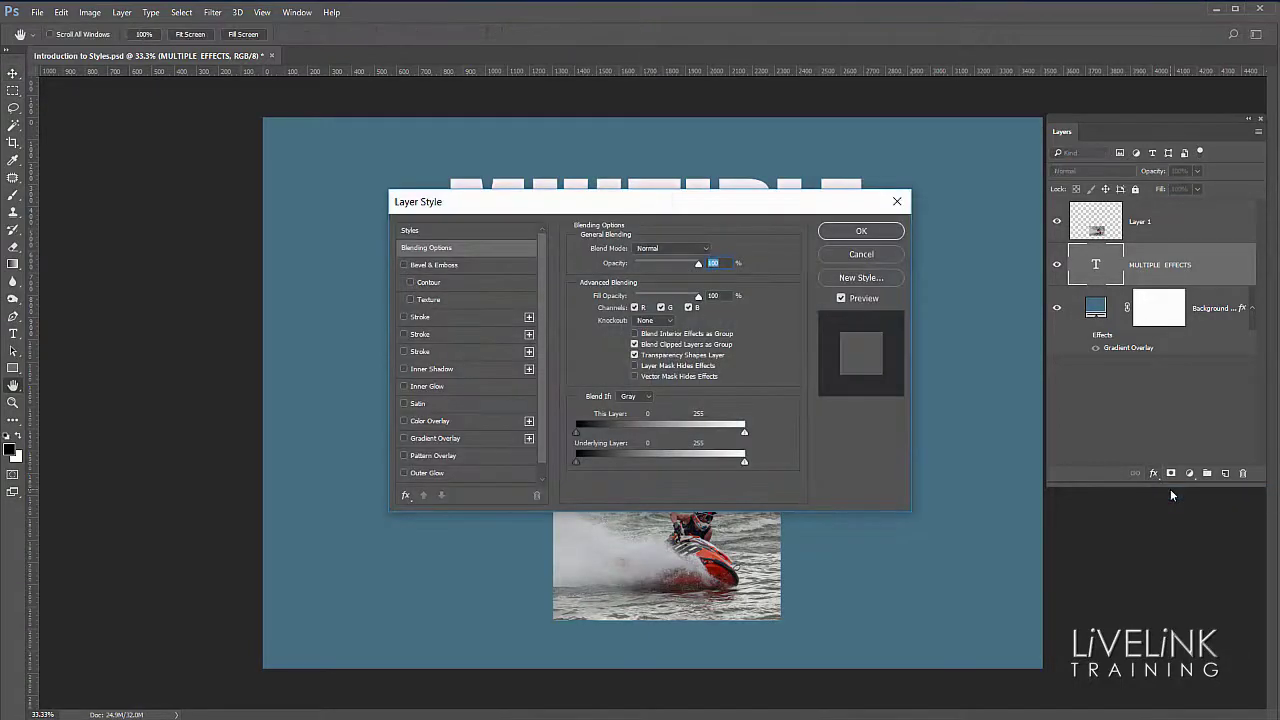
click(468, 230)
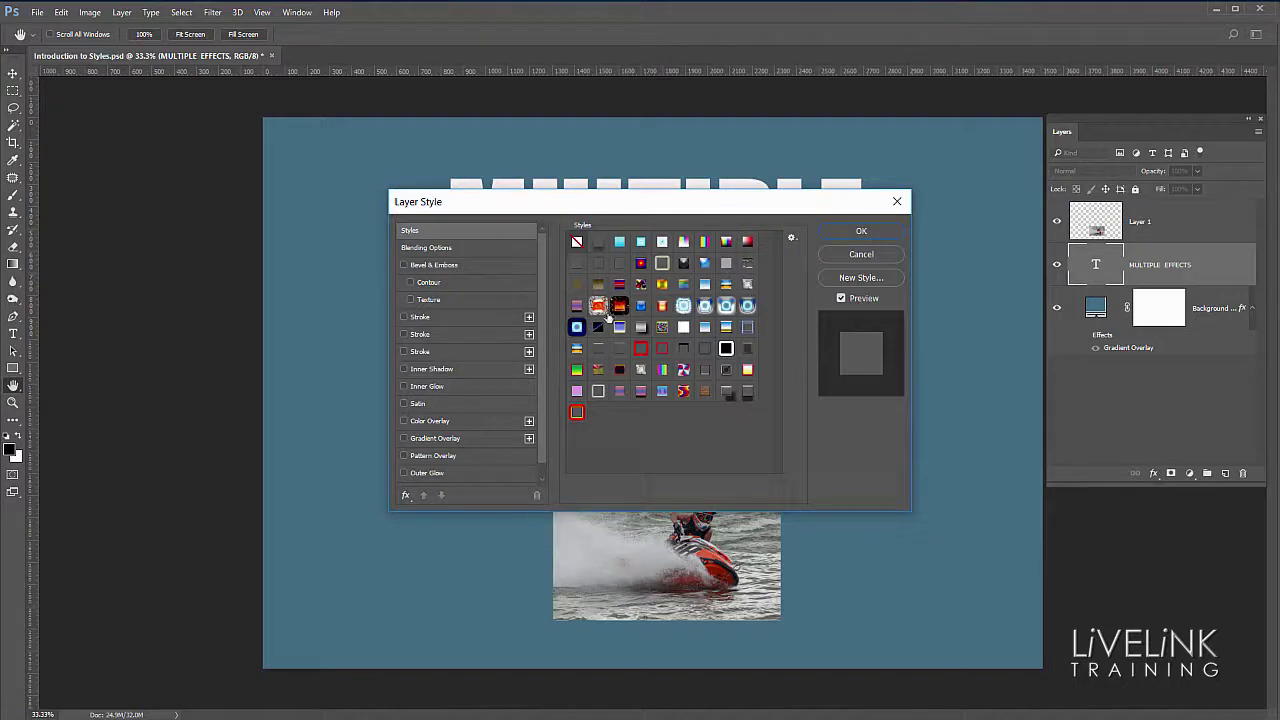
click(576, 413)
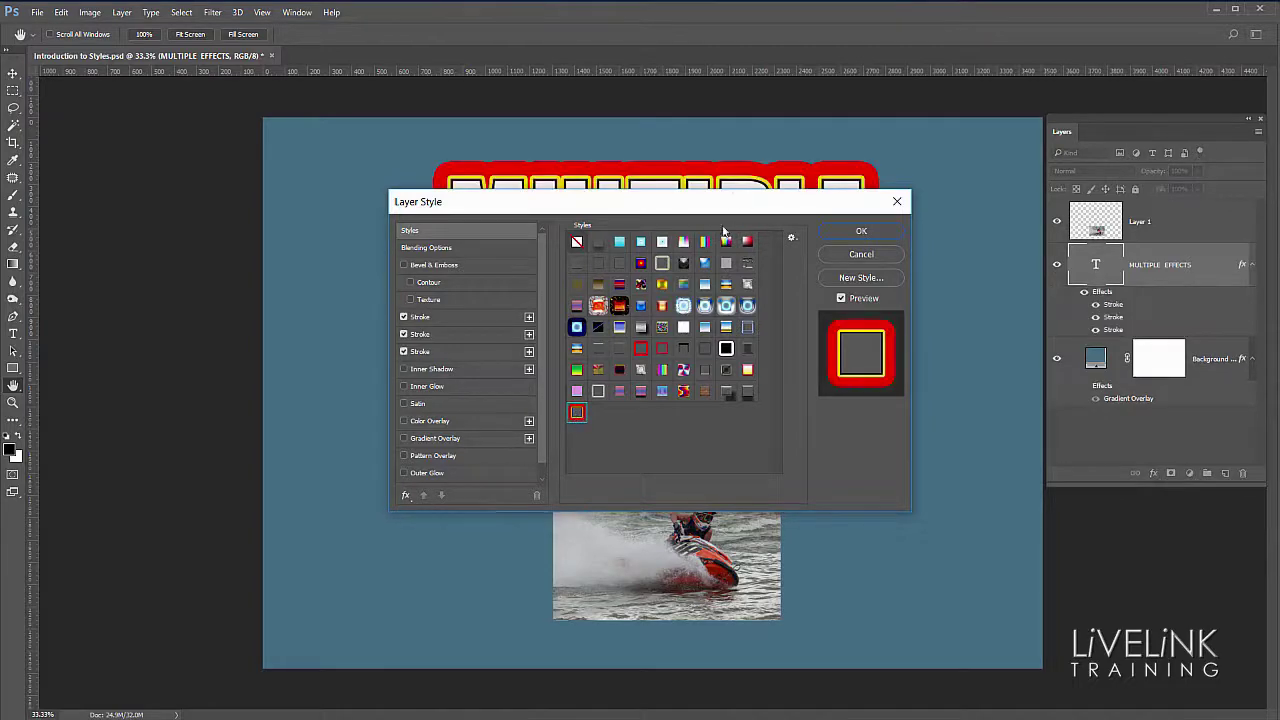
drag(731, 195, 234, 234)
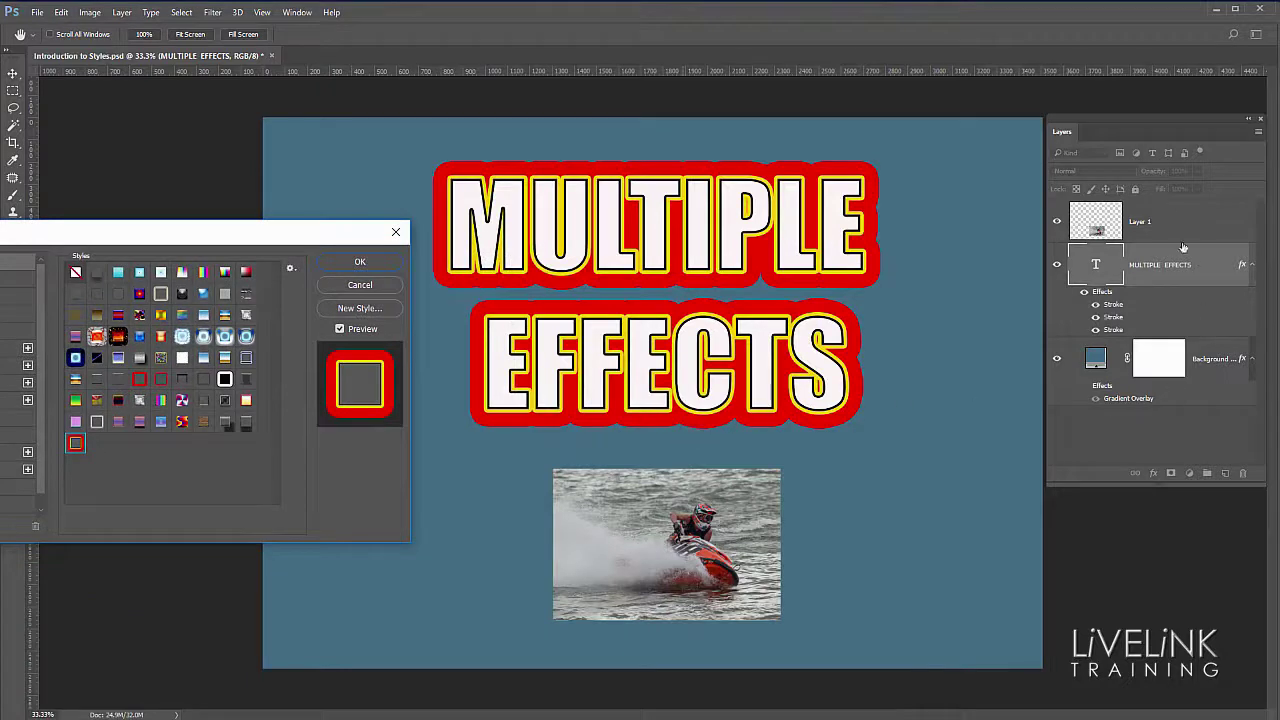
click(360, 262)
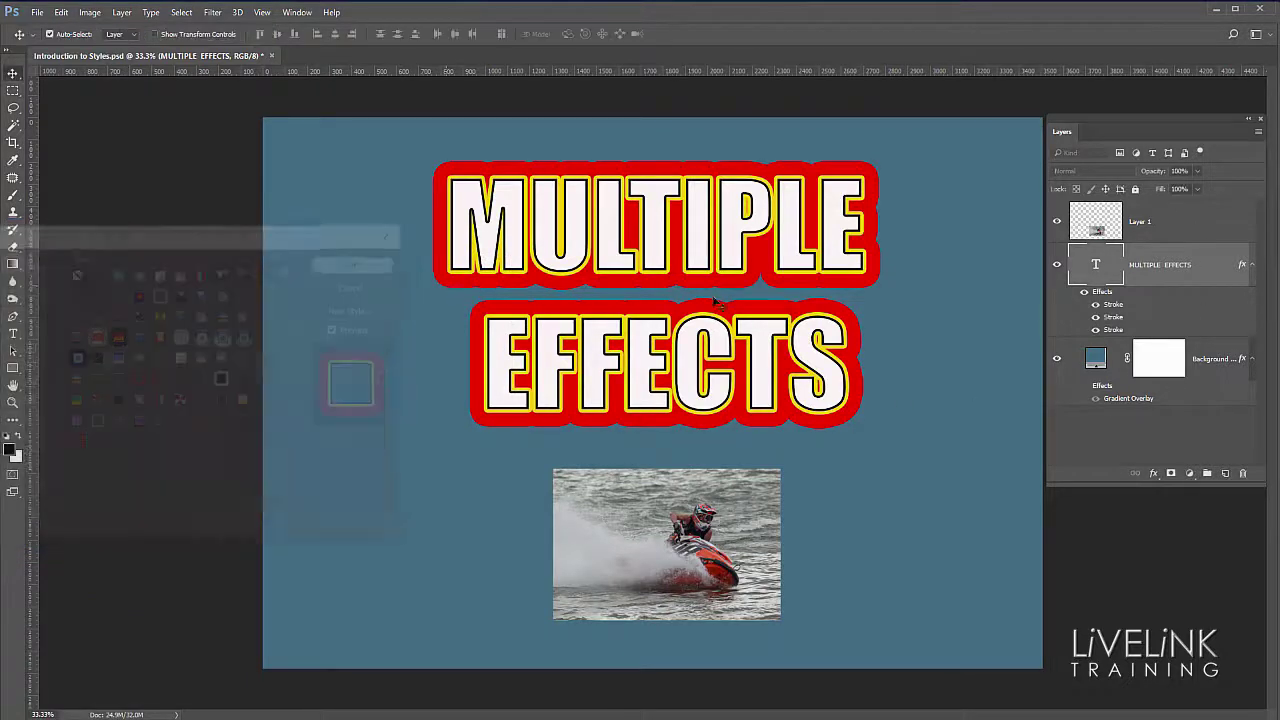
- Apply the saved Red Yellow Black Stroke style to the jet ski photo on Layer 1
click(1181, 225)
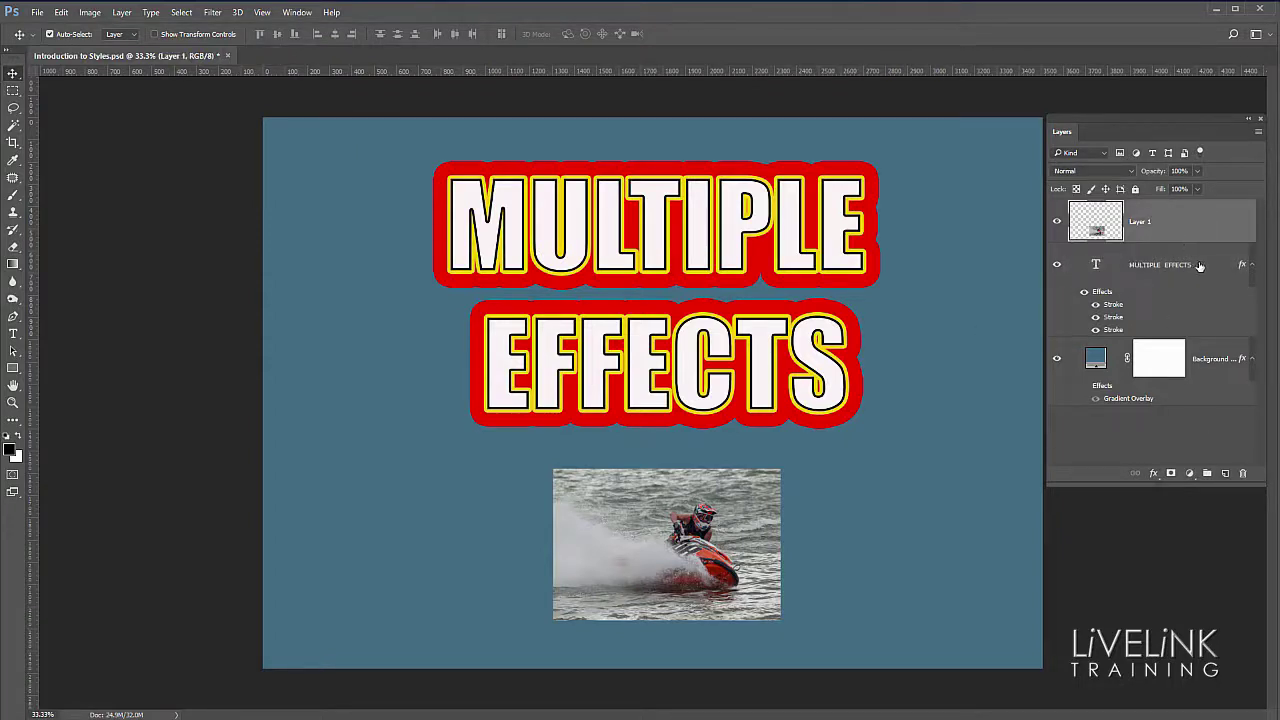
click(1154, 474)
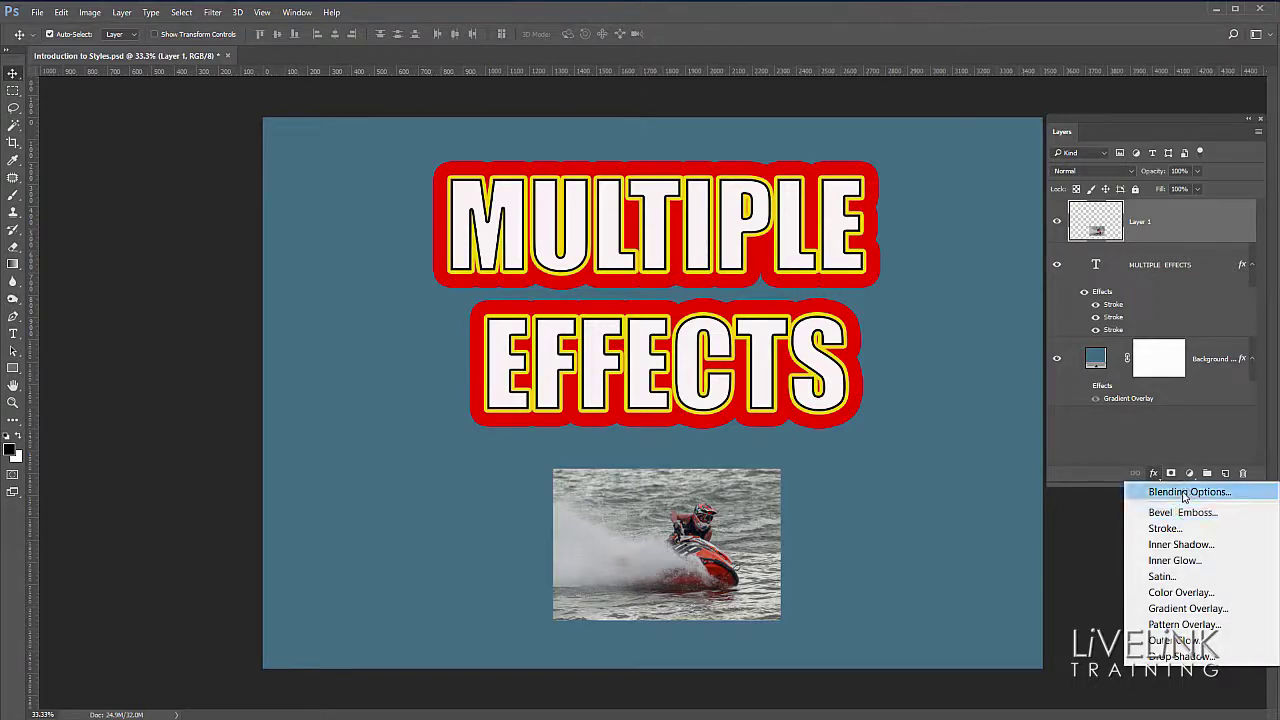
click(1184, 493)
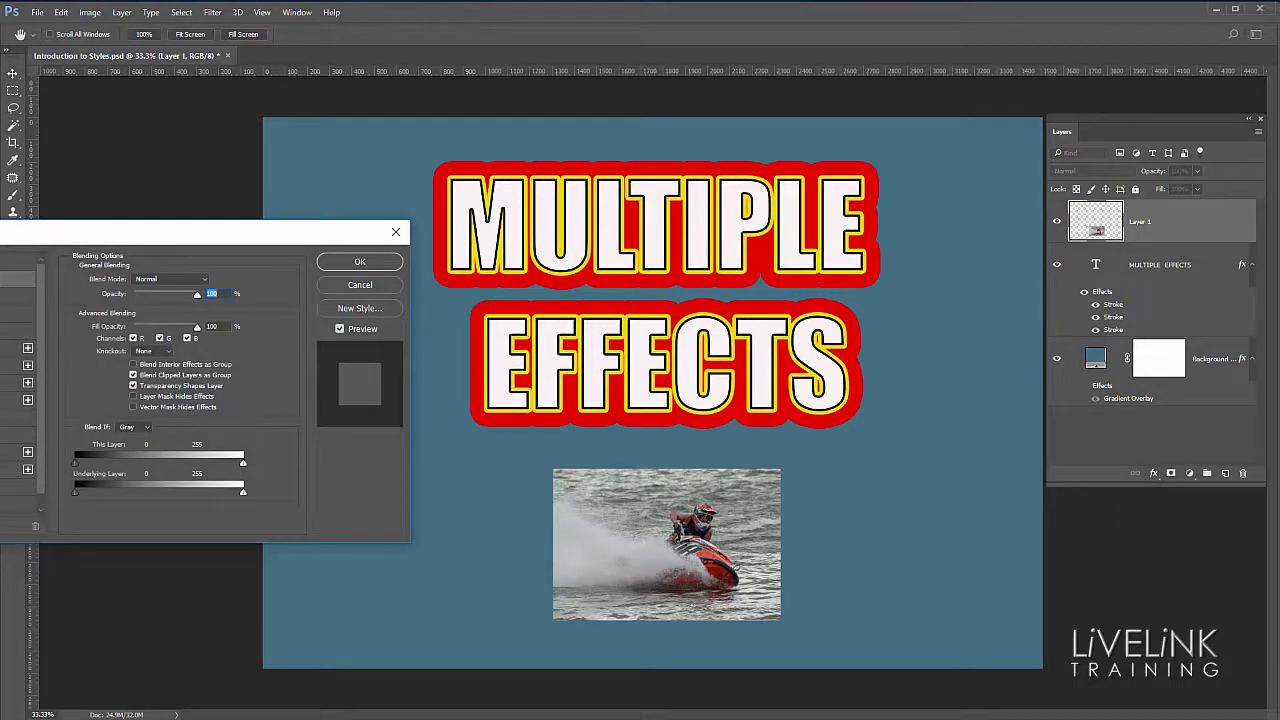
click(20, 263)
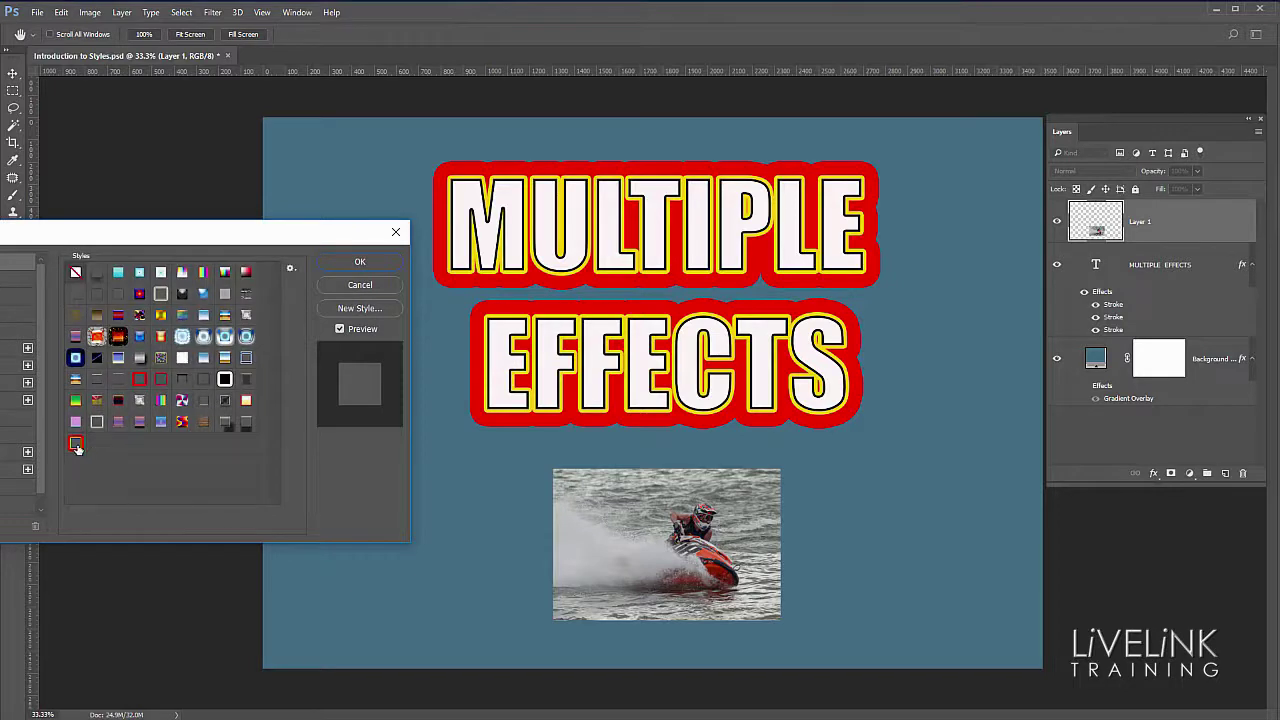
click(76, 443)
click(361, 262)
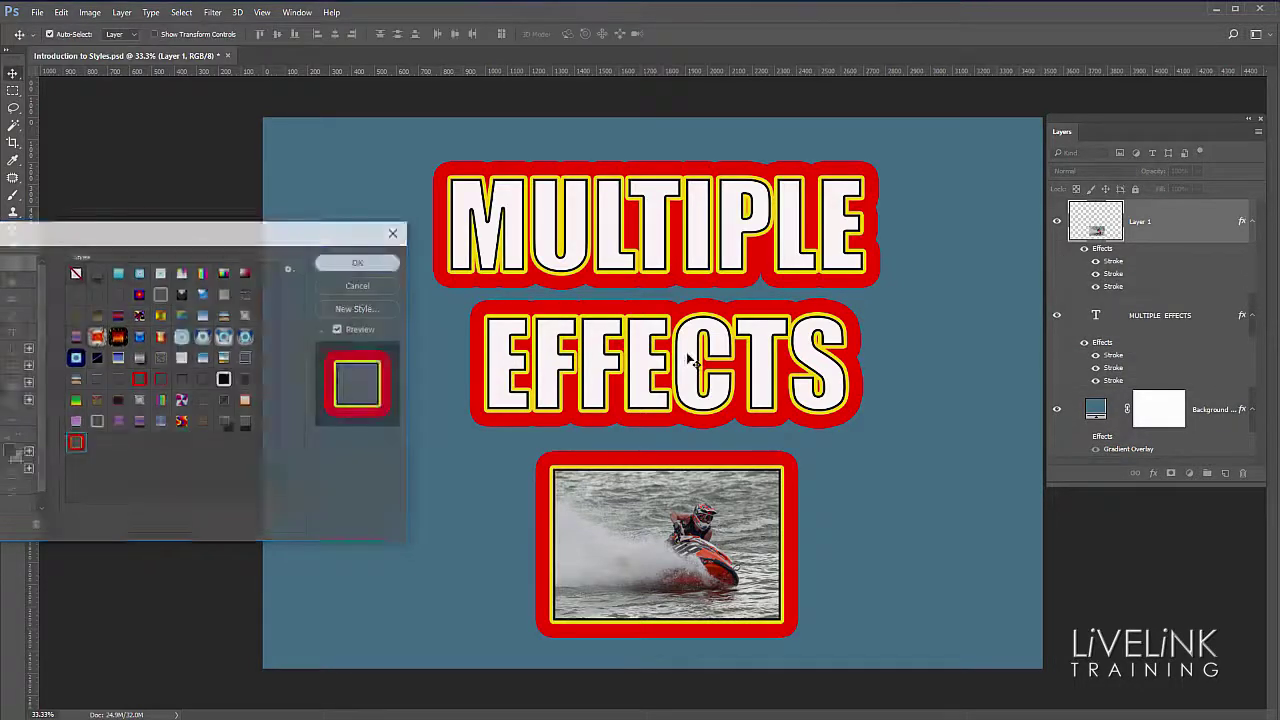